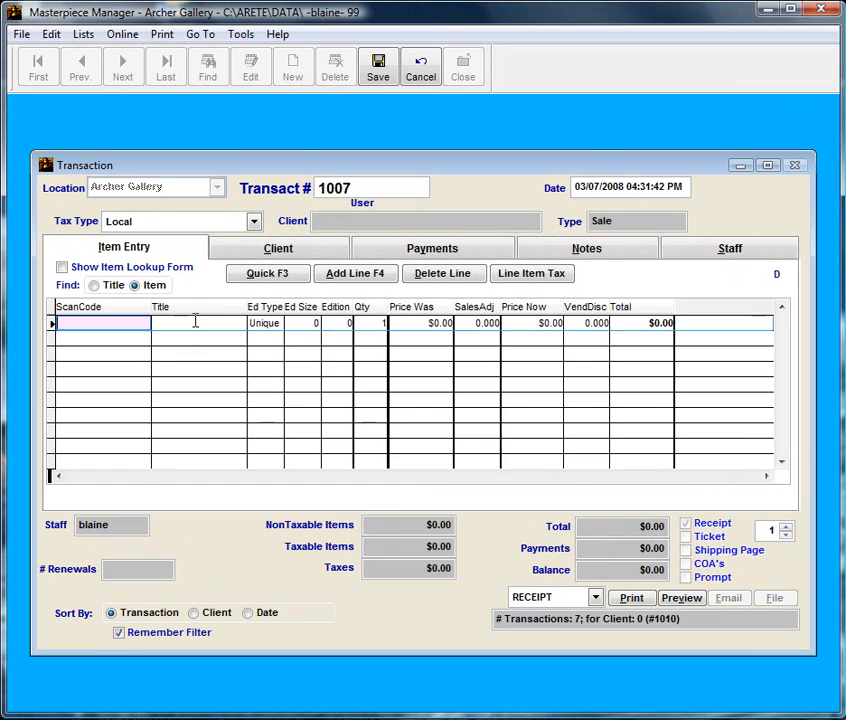
Add Birds of Paradise ($19000) to sale 1007, assign the client, and start a layaway payment row.
text(Birds of Paradise)
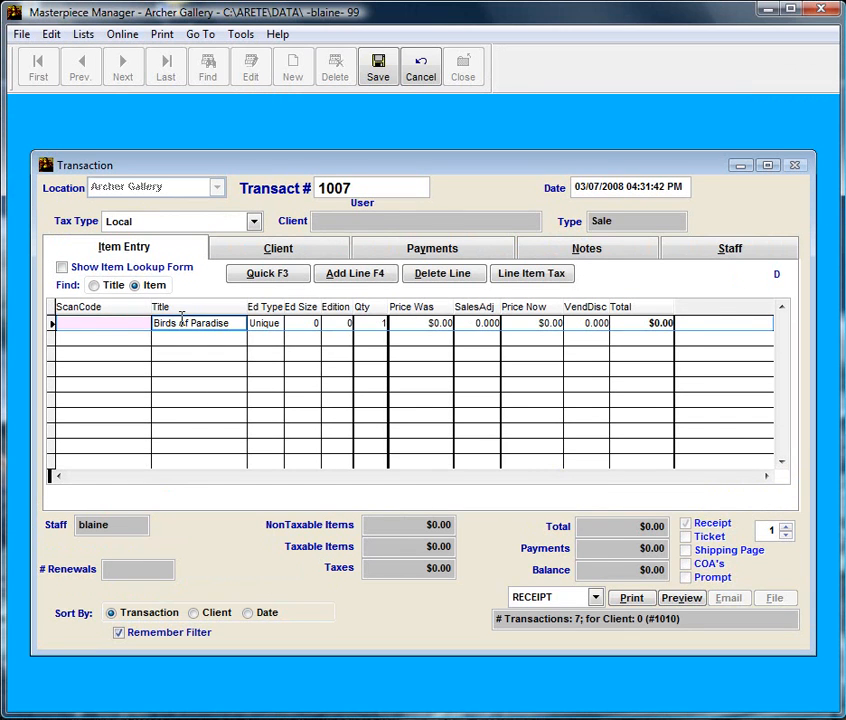
key(Return)
key(Return)
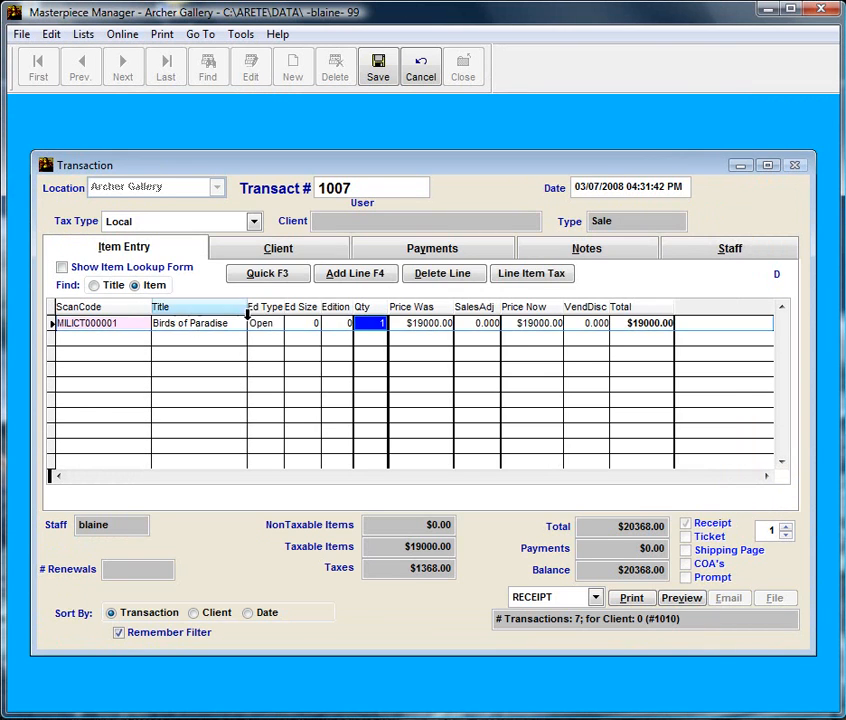
click(281, 252)
text(Be)
key(Return)
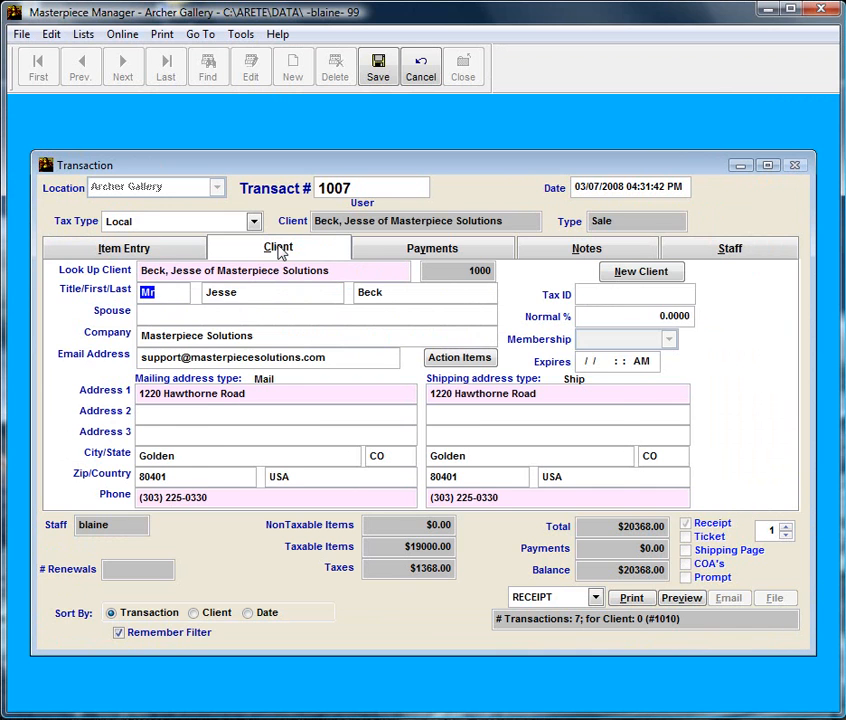
click(393, 256)
click(200, 314)
text(Layaway)
key(Return)
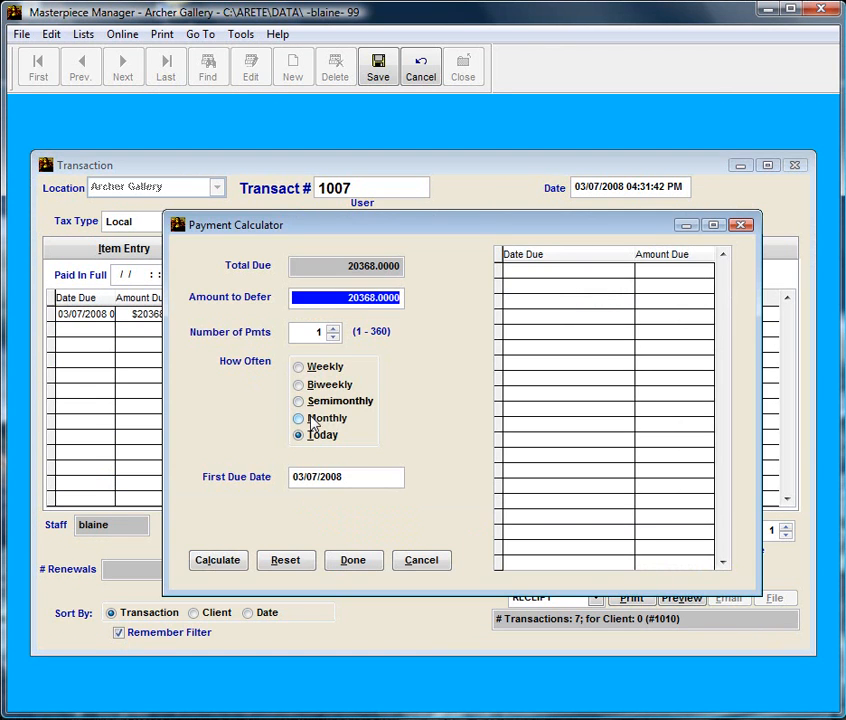
Schedule five monthly $4073.60 installments from 04/07/2008, then save and close sale 1007.
click(333, 328)
click(333, 328)
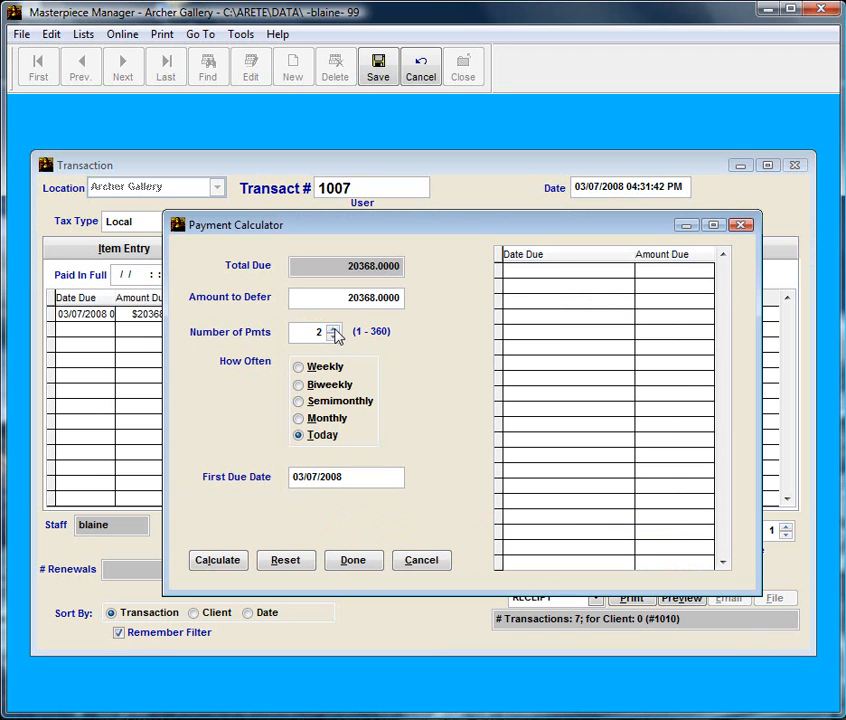
click(333, 328)
click(333, 328)
click(340, 420)
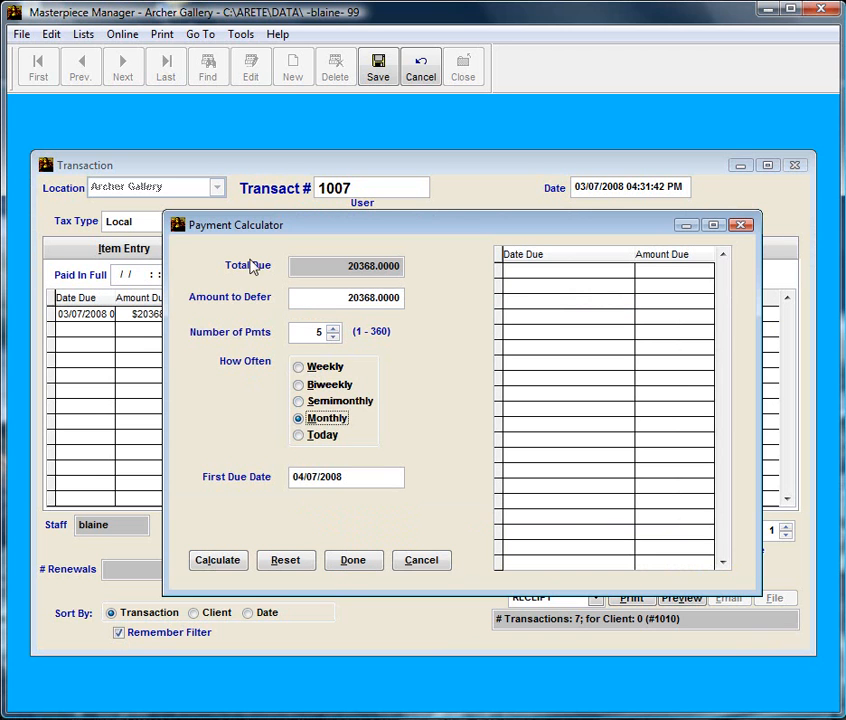
click(353, 560)
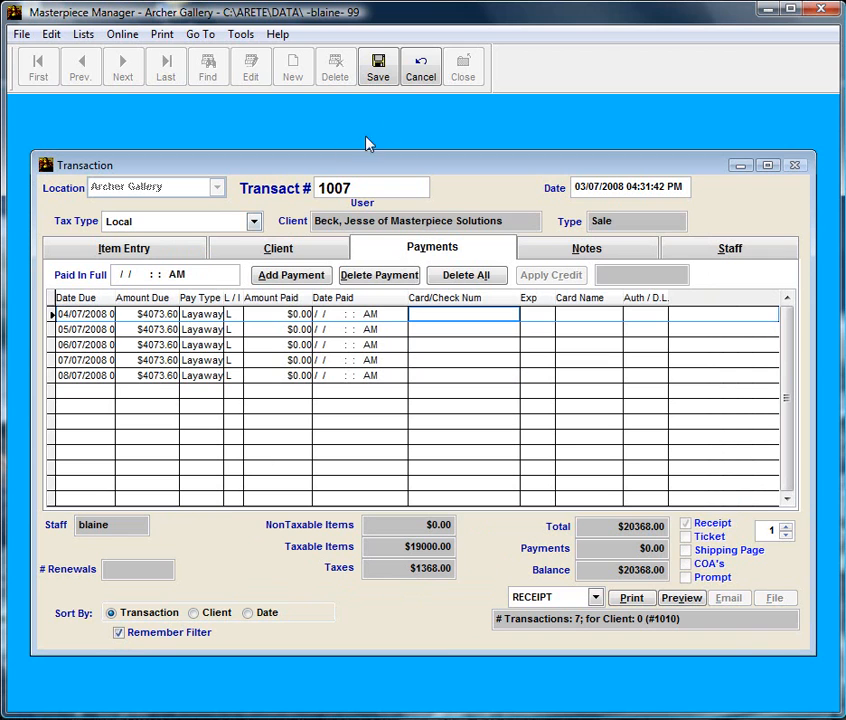
click(380, 85)
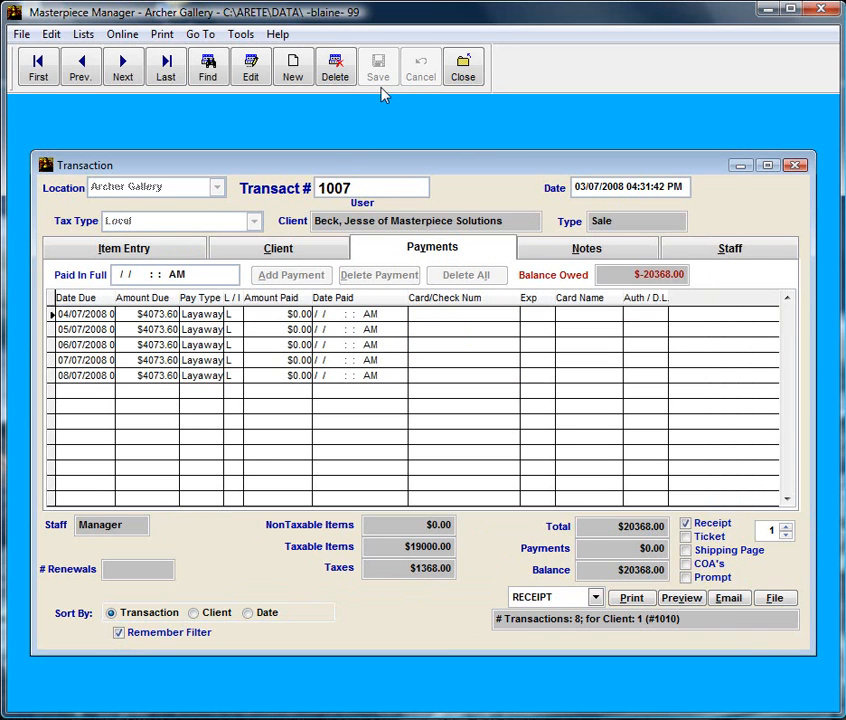
click(459, 68)
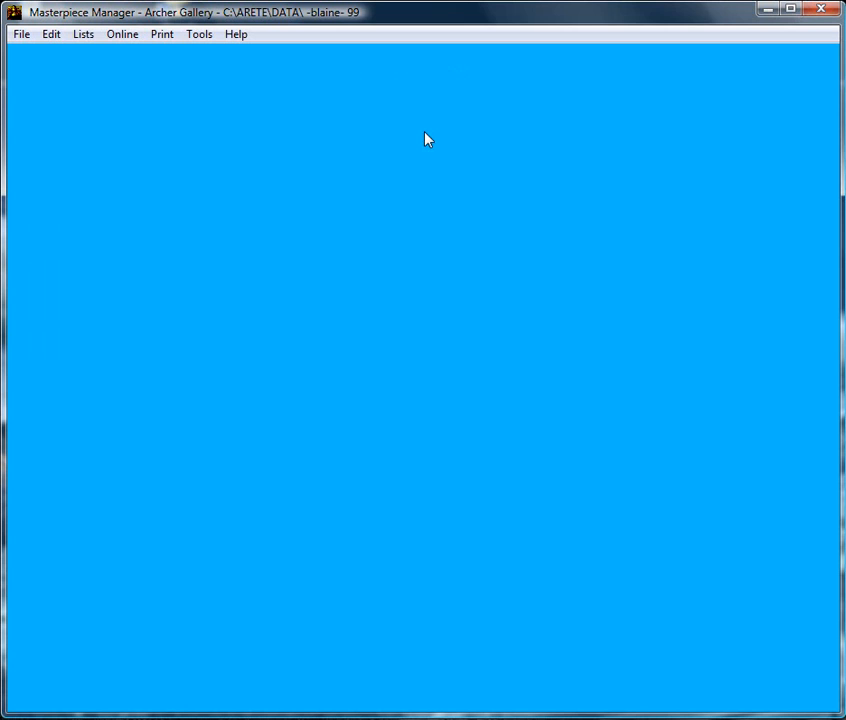
Find the client's contact record by surname search and open Pay Multiple Invoices from Payments.
click(21, 34)
mouse_move(14, 58)
click(228, 96)
text(beck)
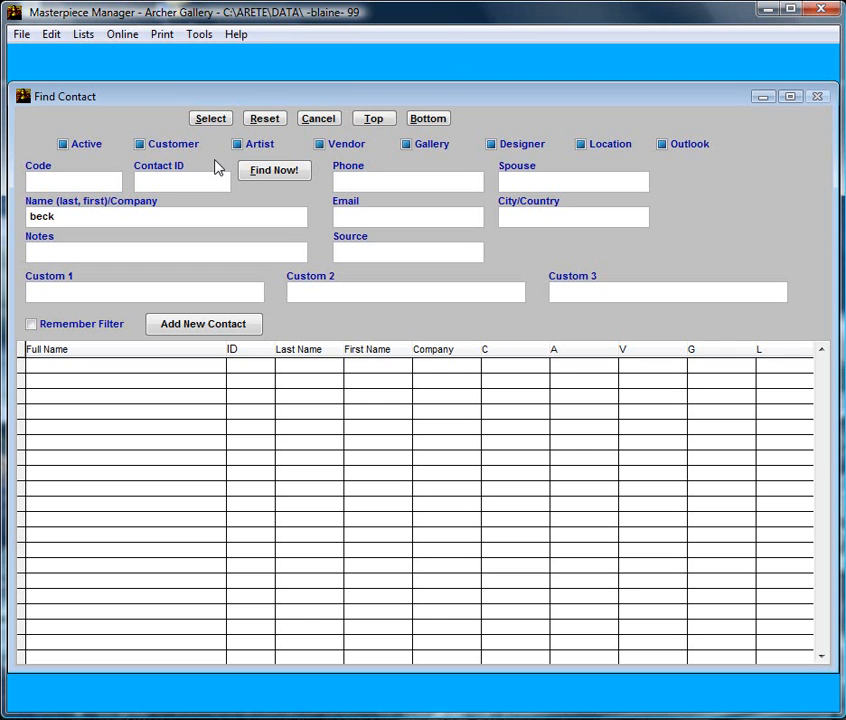
click(257, 173)
double_click(158, 365)
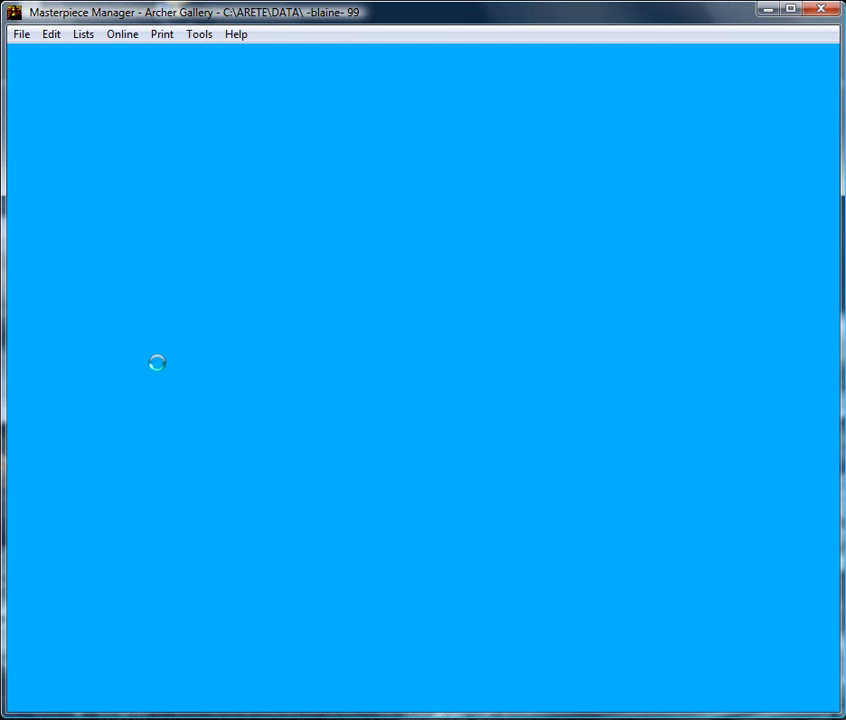
click(662, 330)
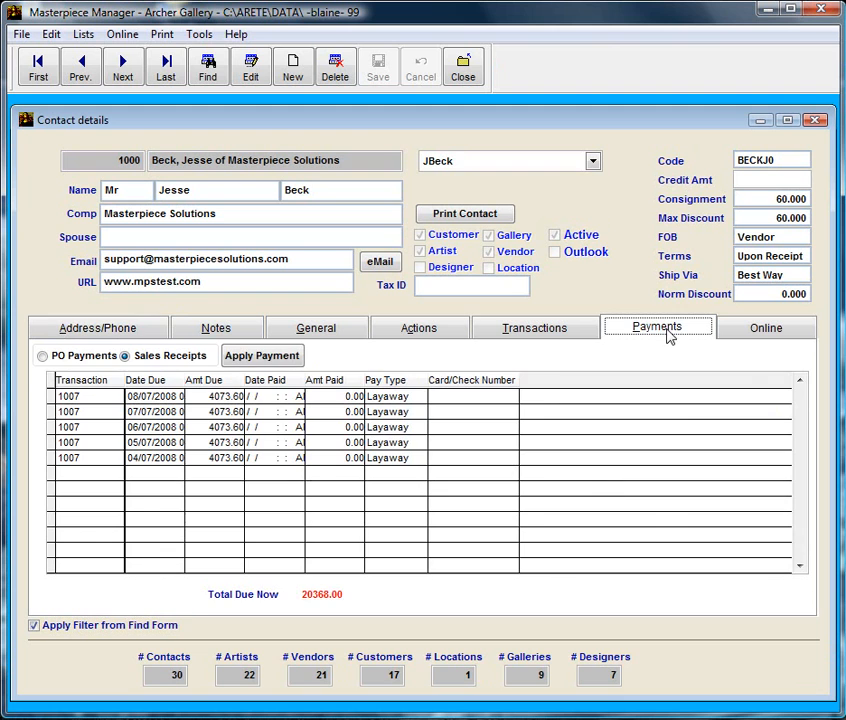
click(262, 357)
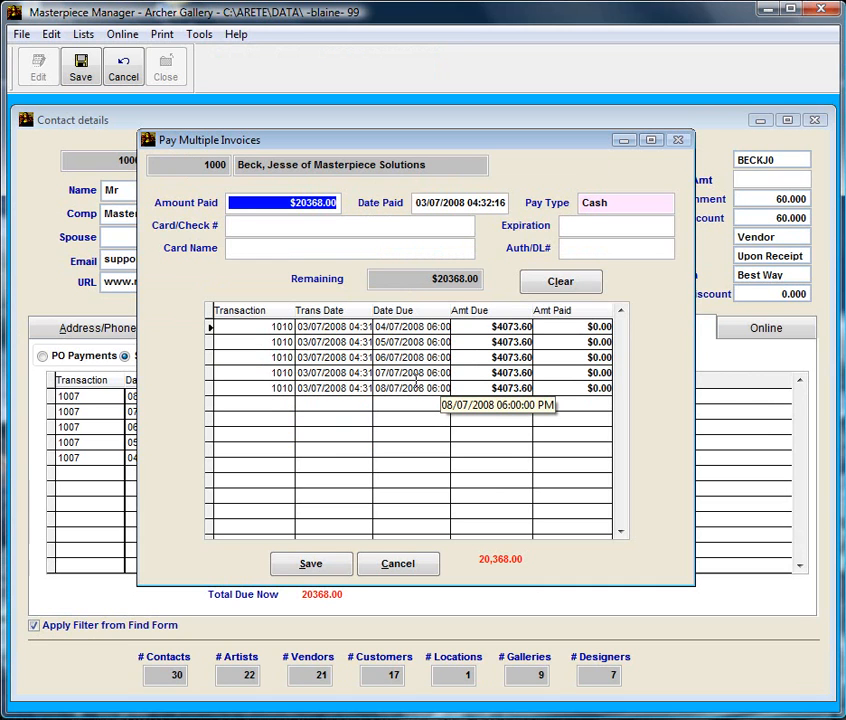
Apply a $4073.60 cheque to the 04/07/2008 installment, save it, and close the contact record.
text(4073.6)
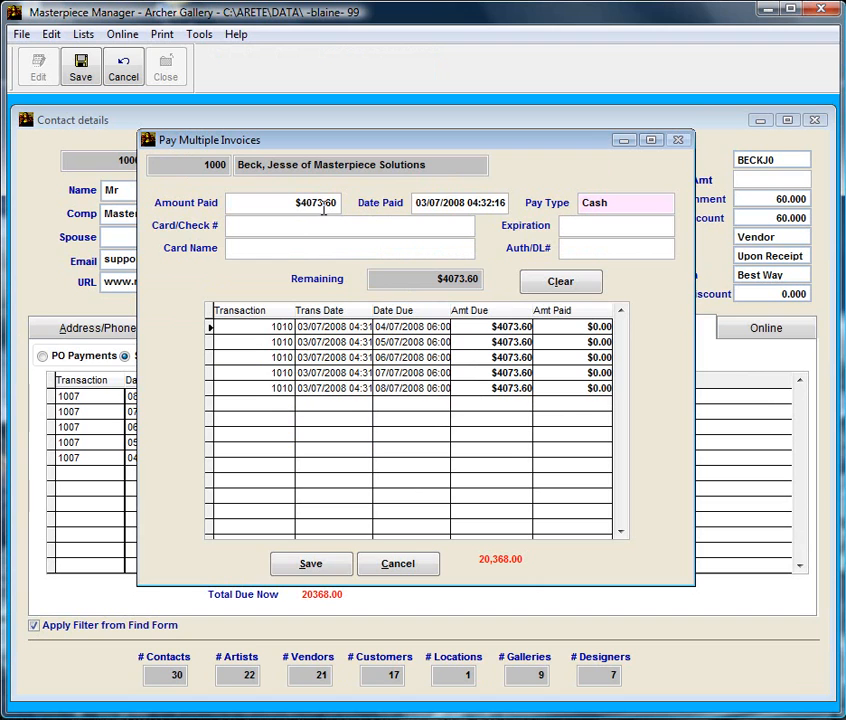
key(Tab)
key(Tab)
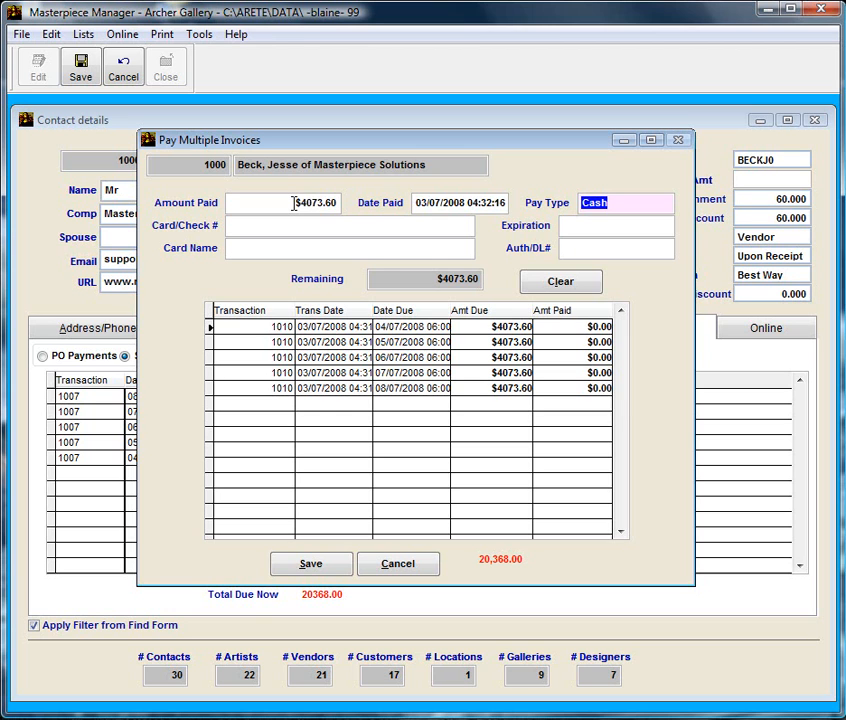
key(Down)
key(Down)
key(Tab)
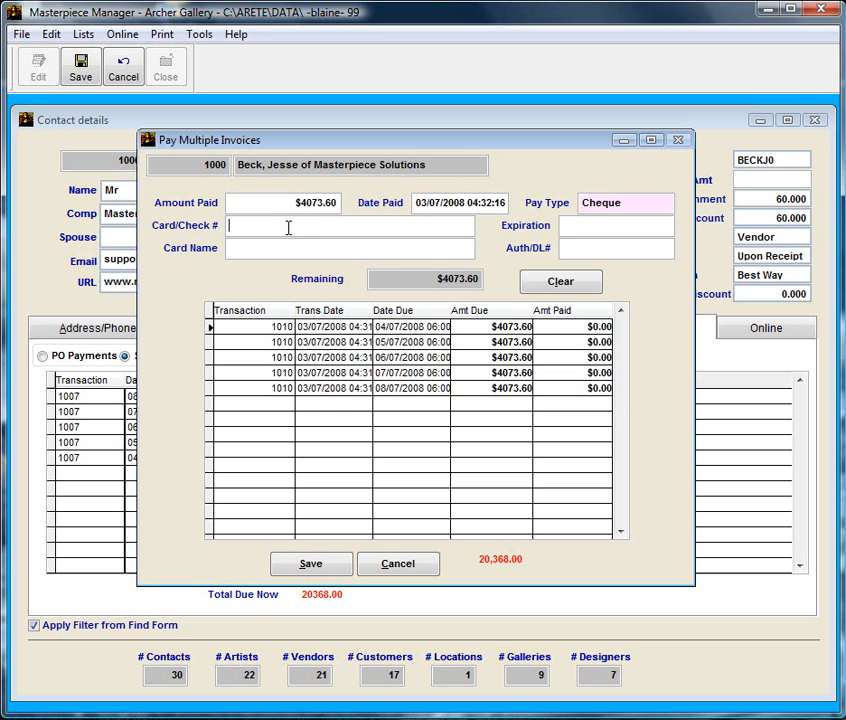
click(565, 329)
click(565, 329)
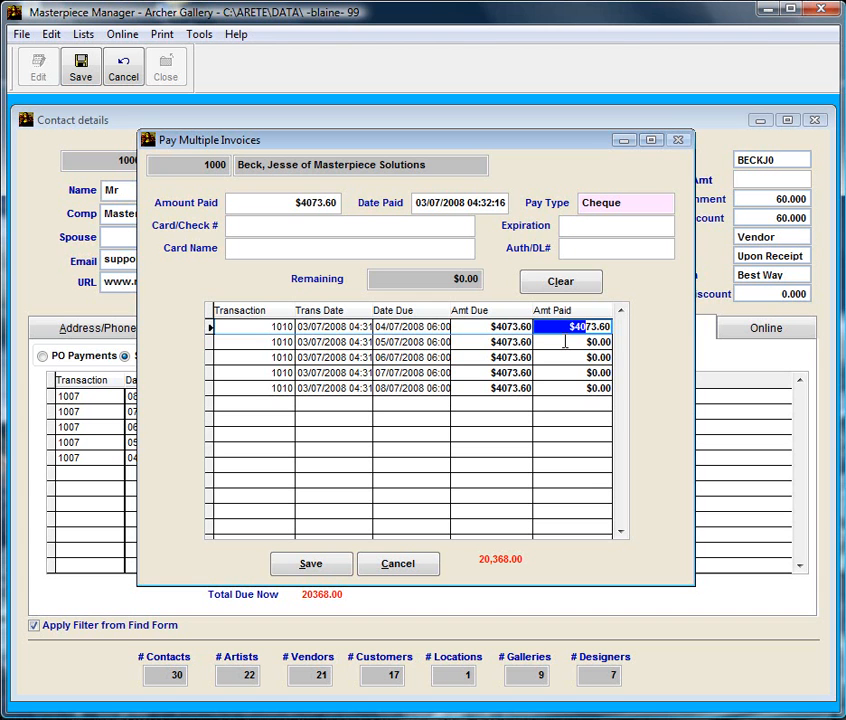
click(565, 342)
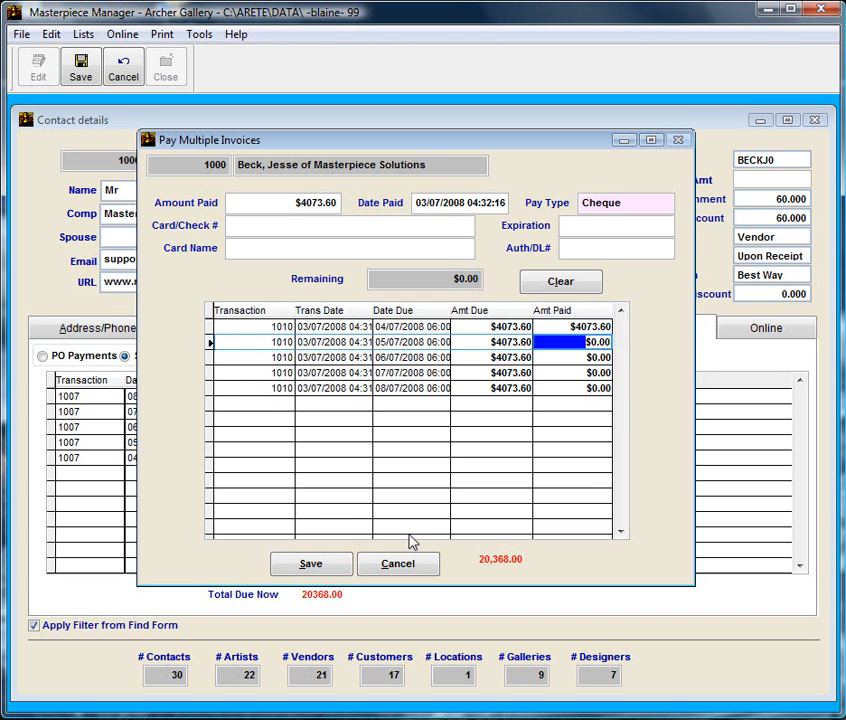
click(340, 568)
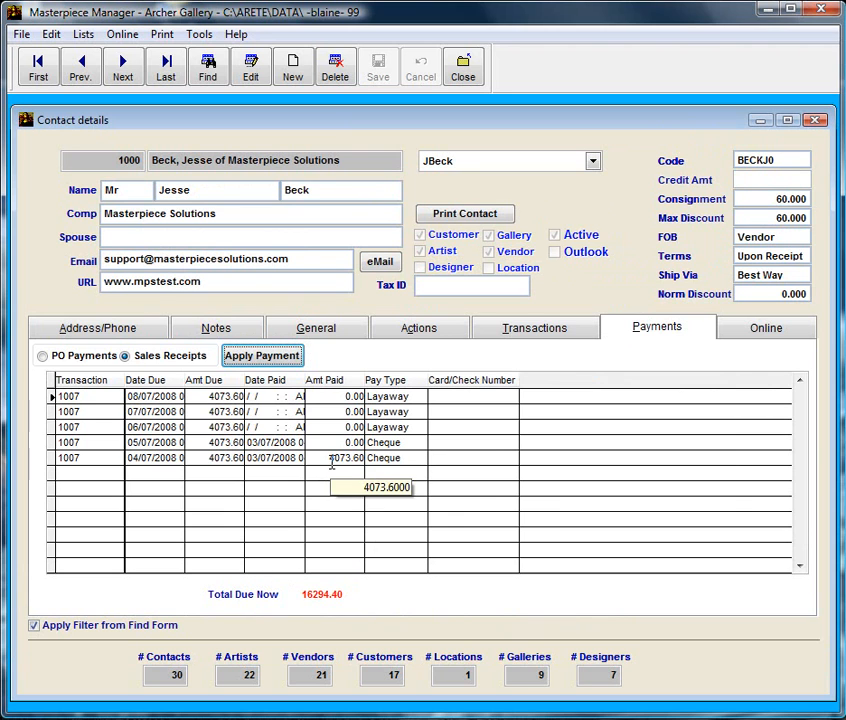
click(463, 68)
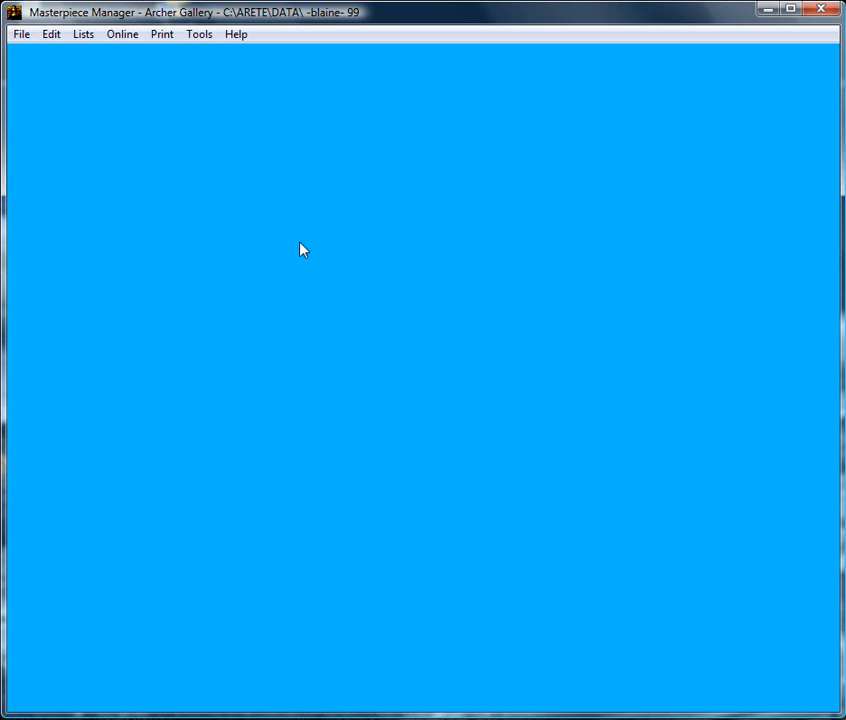
Reopen the client's contact record and launch Apply Payment for the four remaining $4073.60 installments.
click(22, 34)
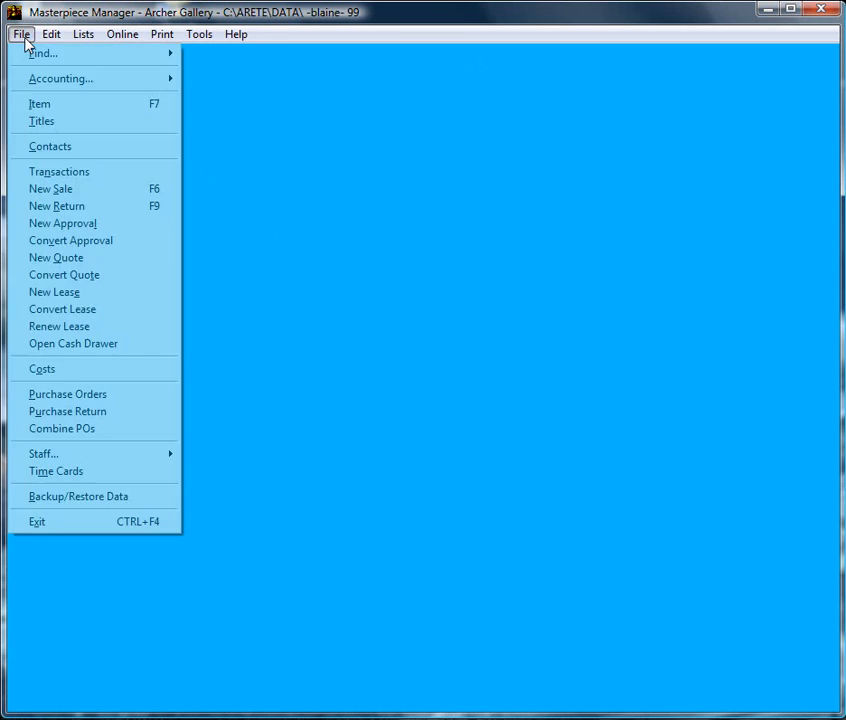
mouse_move(64, 55)
click(287, 96)
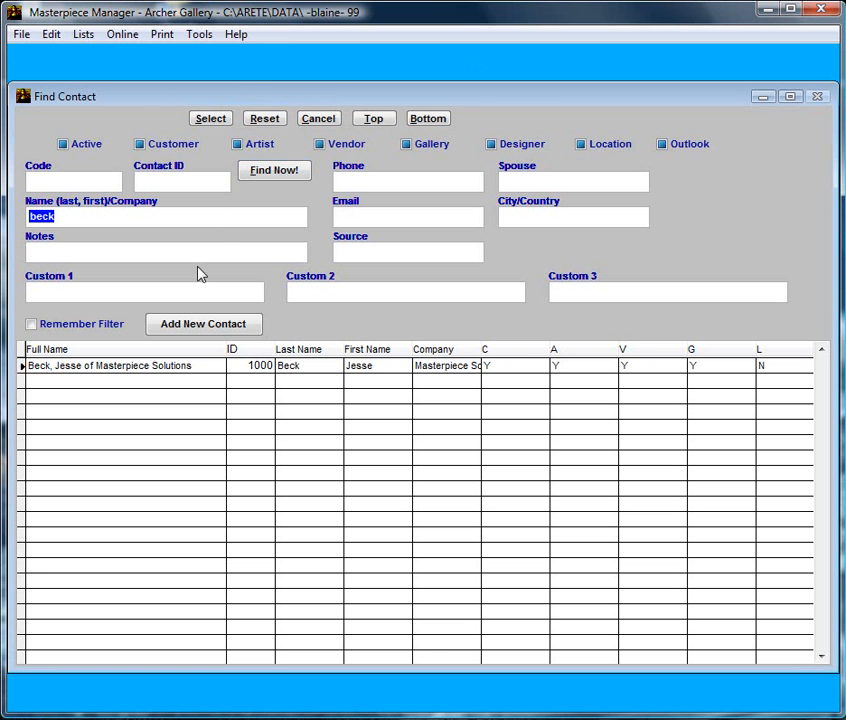
click(132, 367)
double_click(132, 367)
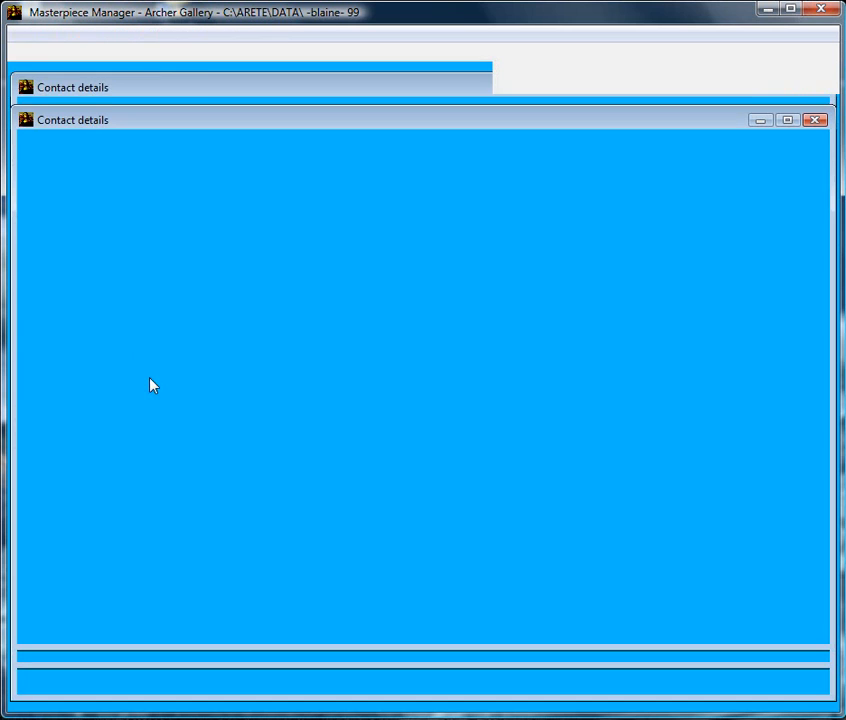
click(640, 330)
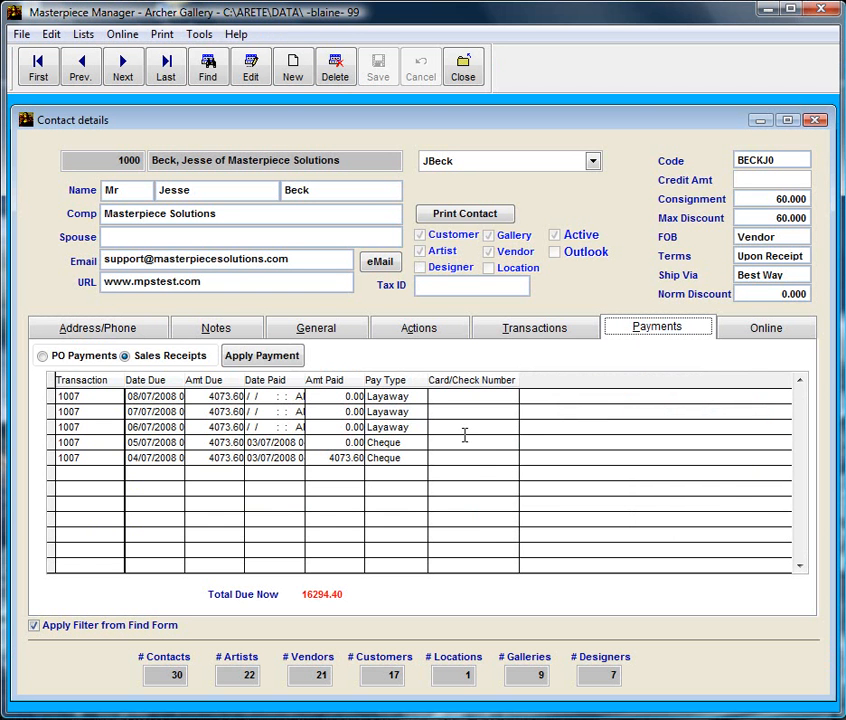
click(262, 355)
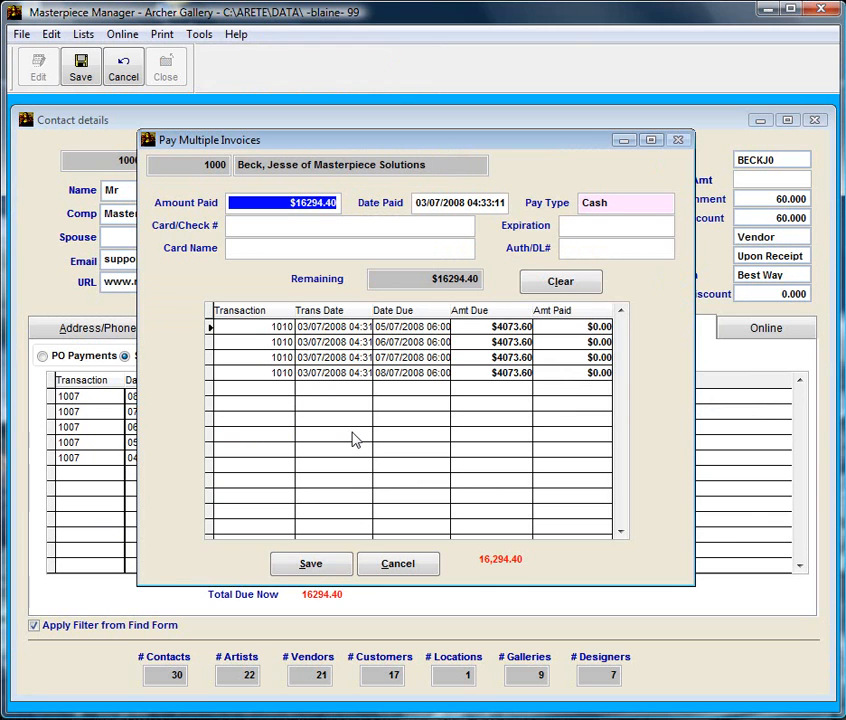
Apply $5000 cash as $4073.60 and $926.40 to the first two installments and save.
text(5000 .)
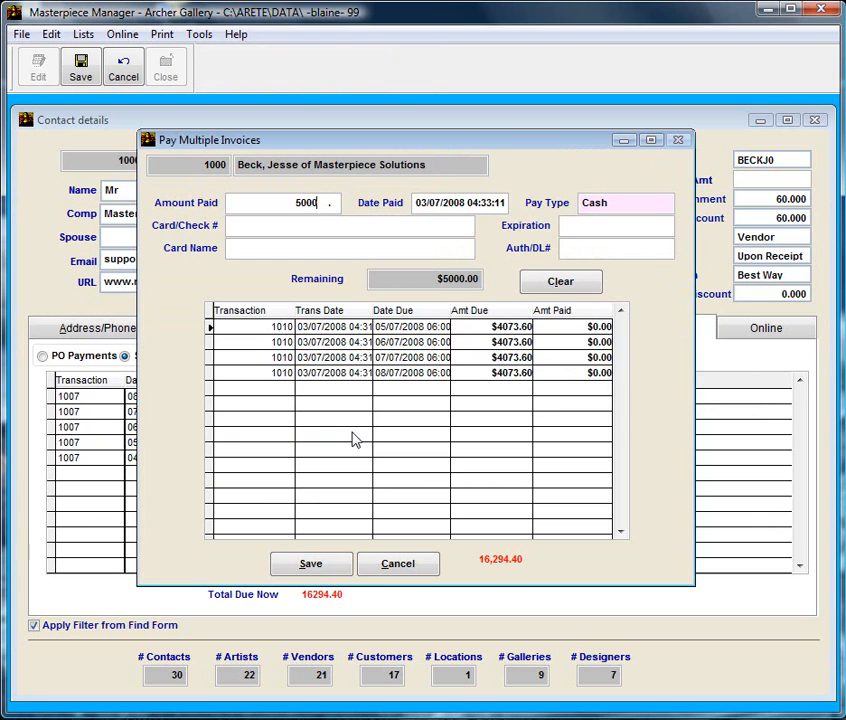
key(Tab)
click(582, 200)
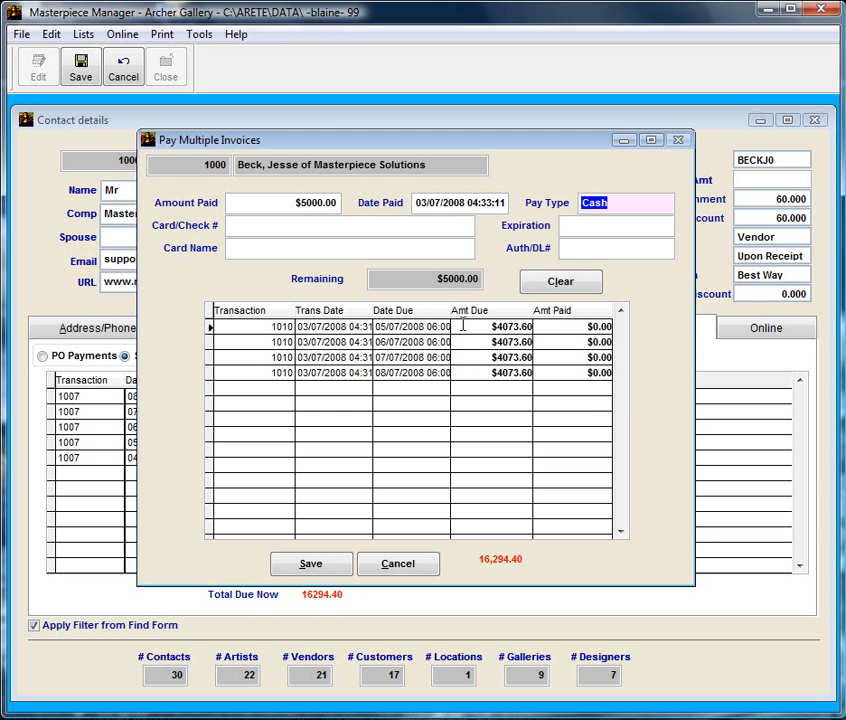
click(582, 327)
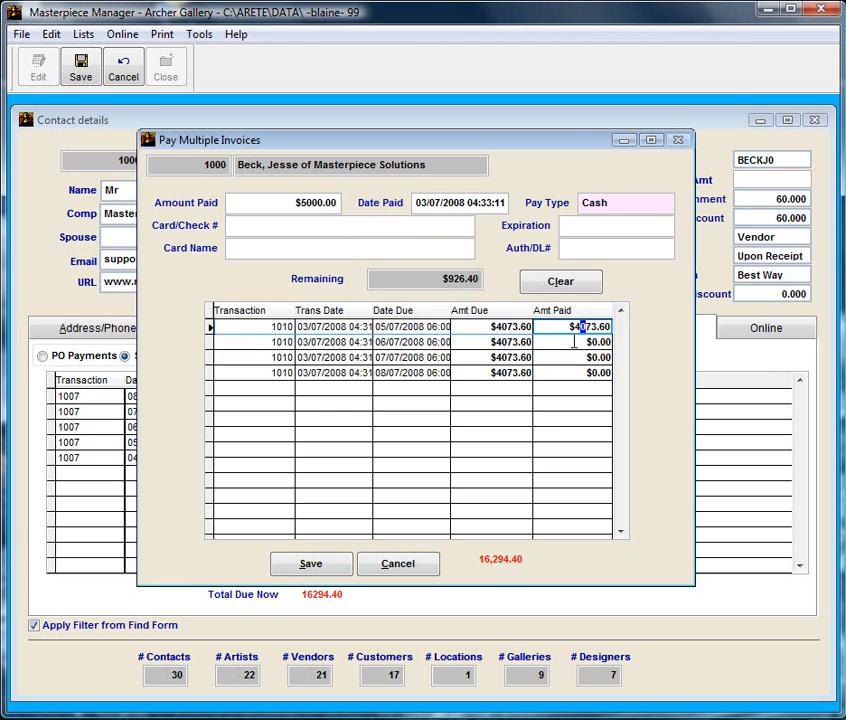
click(574, 343)
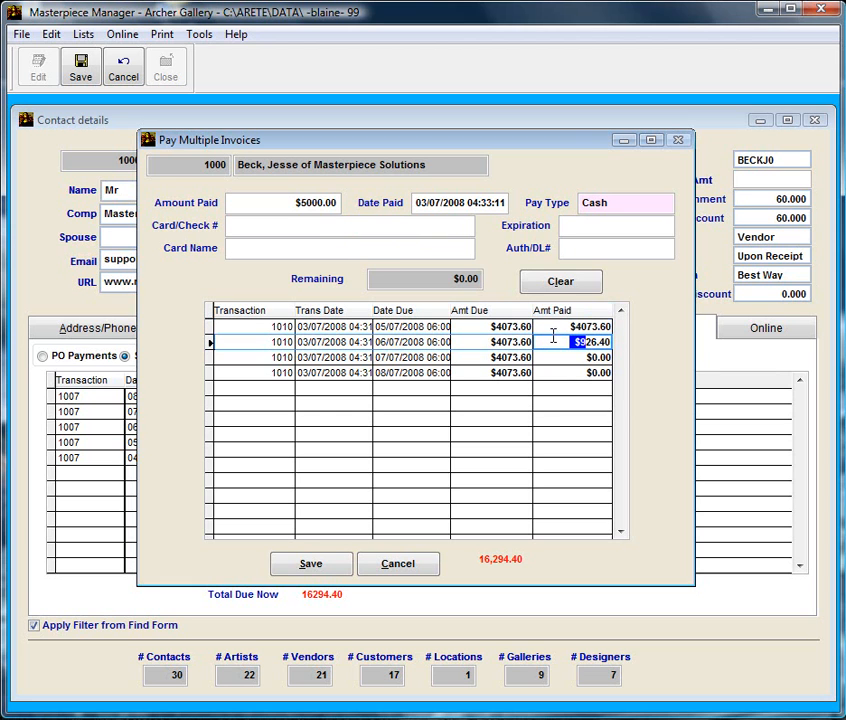
click(568, 357)
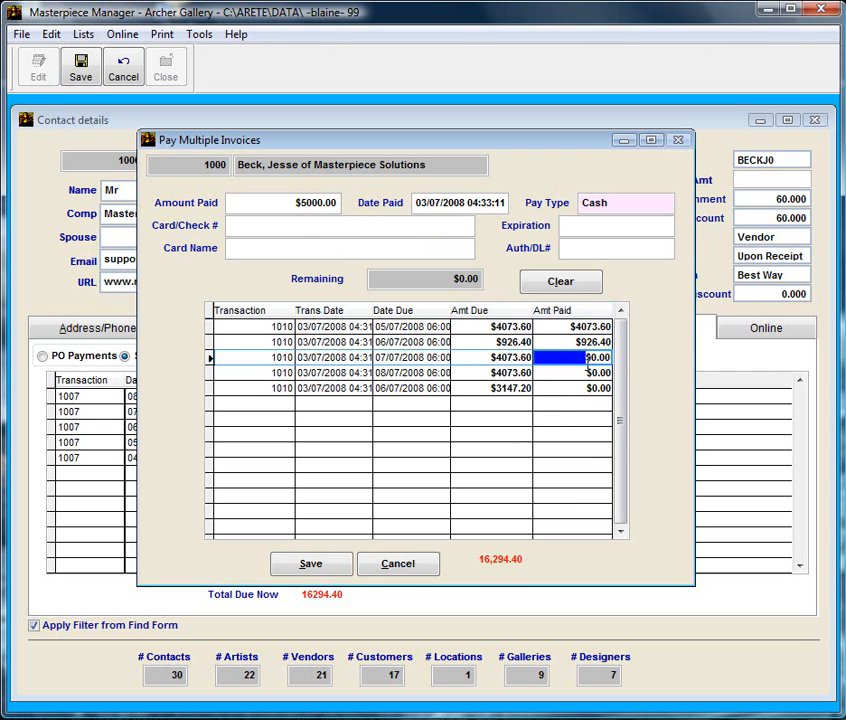
click(333, 573)
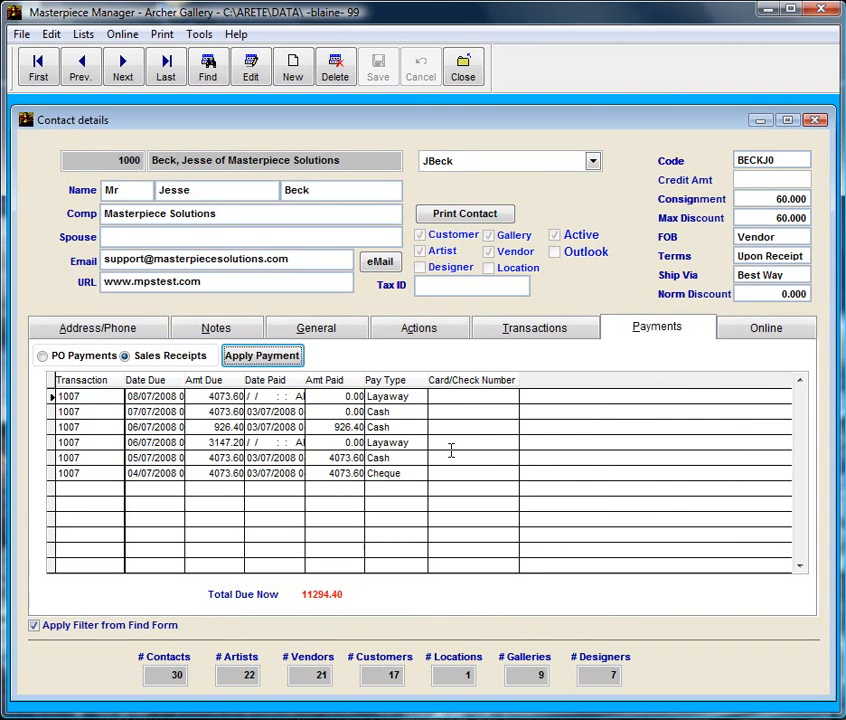
Pay $6000 cash as $3147.20 and $2852.80 across the next two installments and save.
click(261, 355)
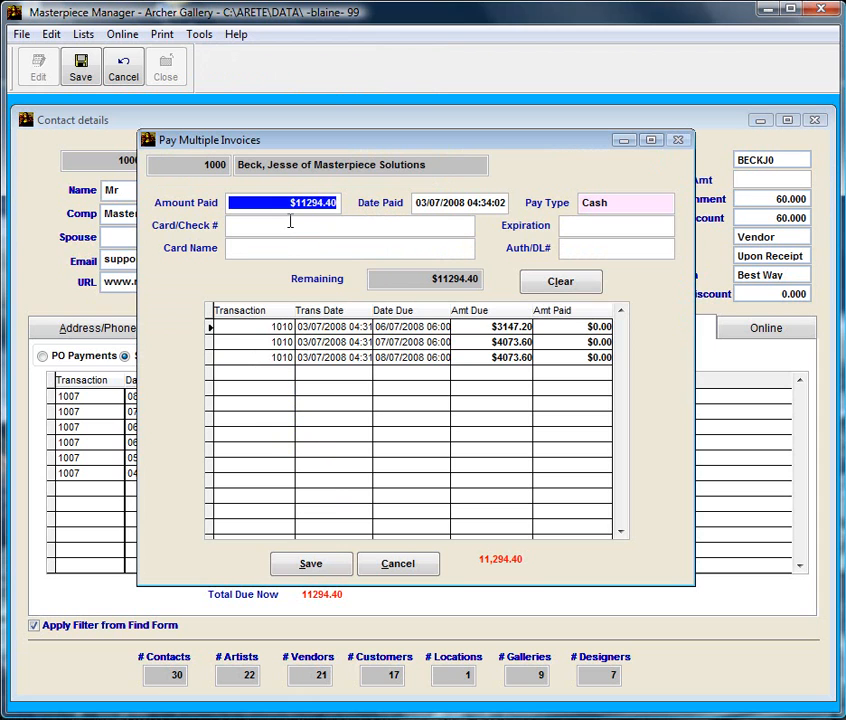
text(6000 .)
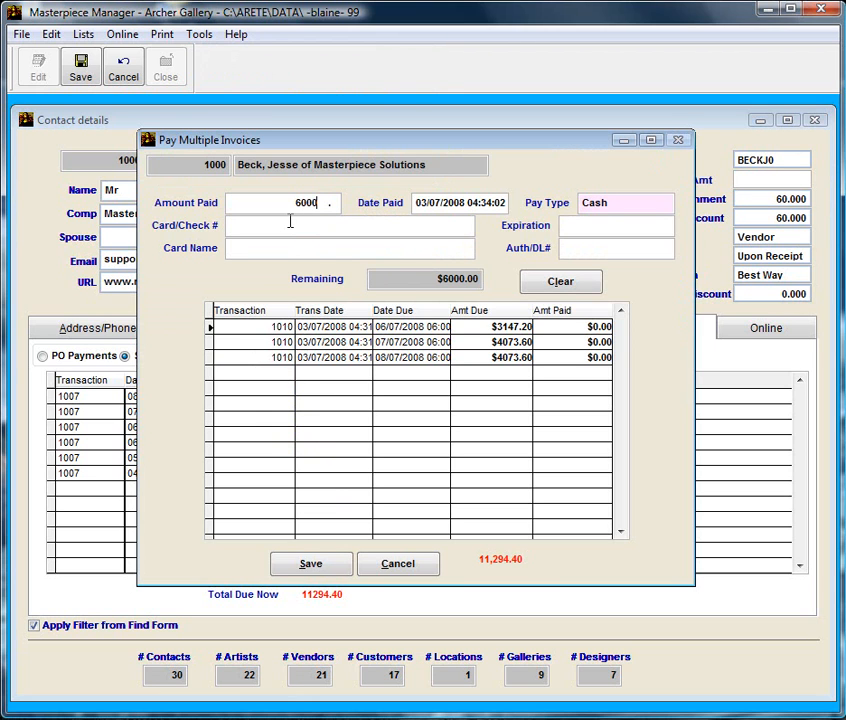
key(Tab)
key(Tab)
click(565, 327)
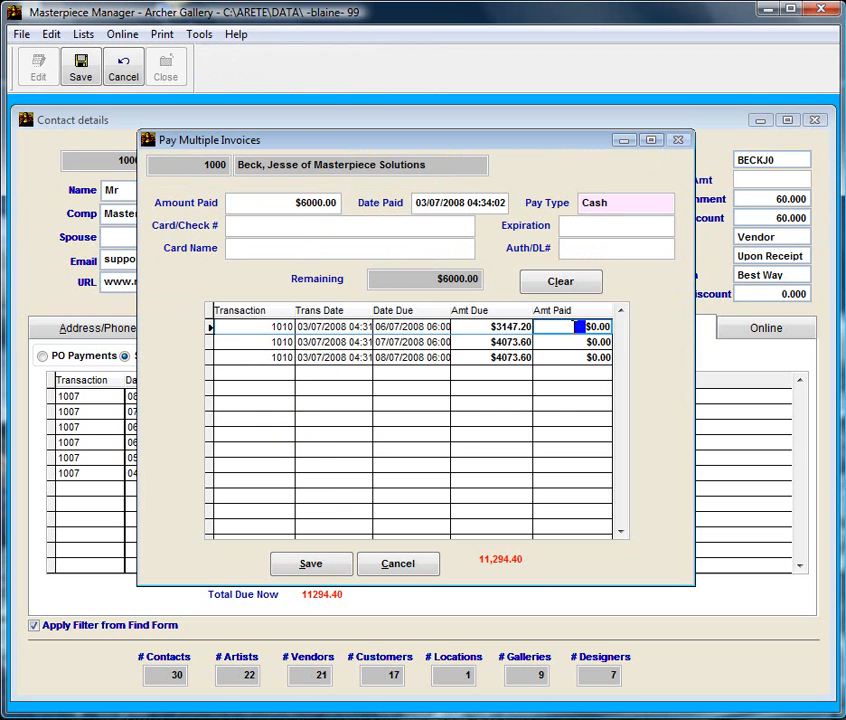
click(562, 342)
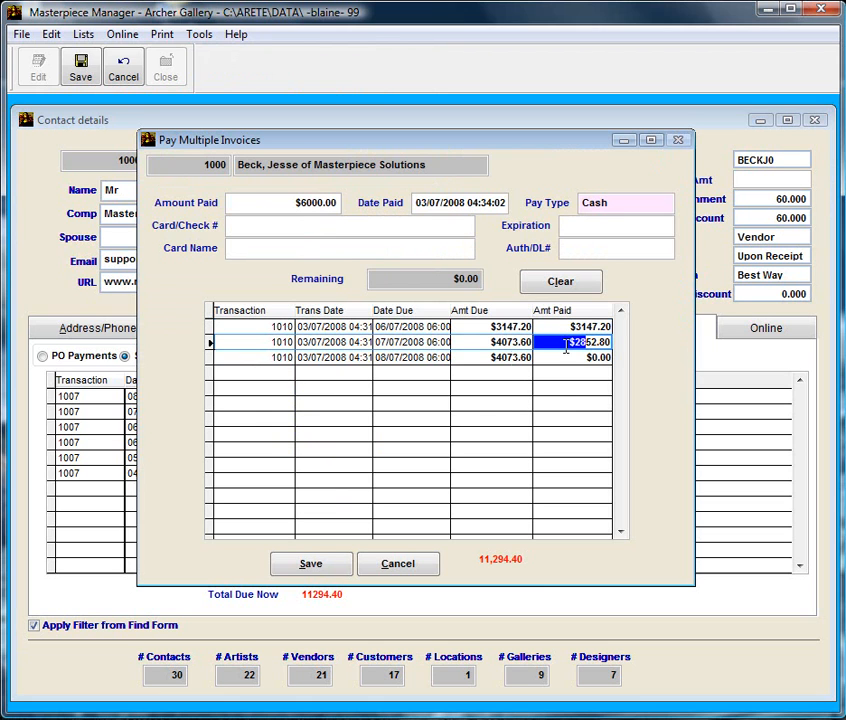
click(573, 357)
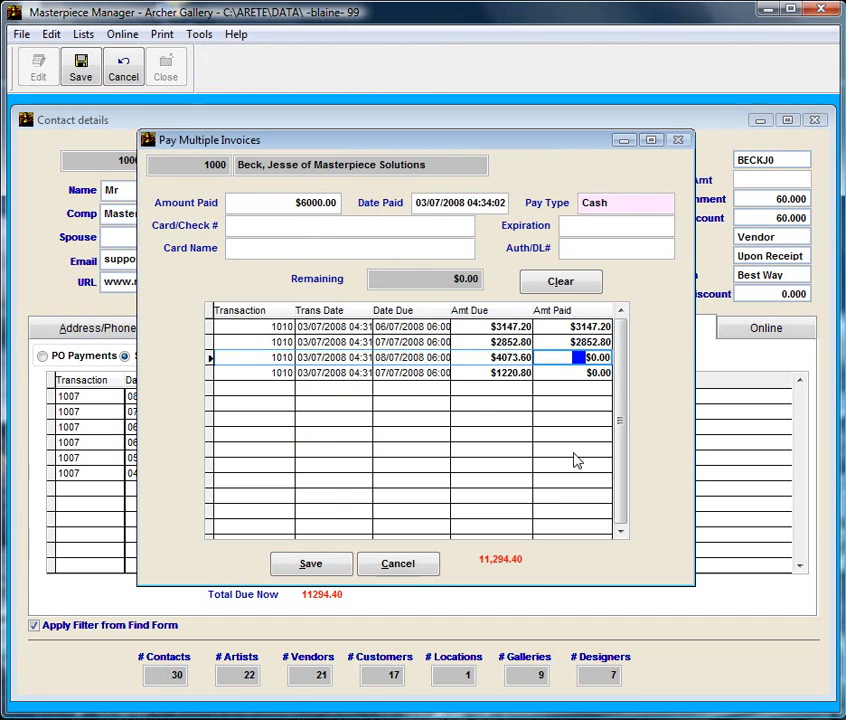
click(310, 566)
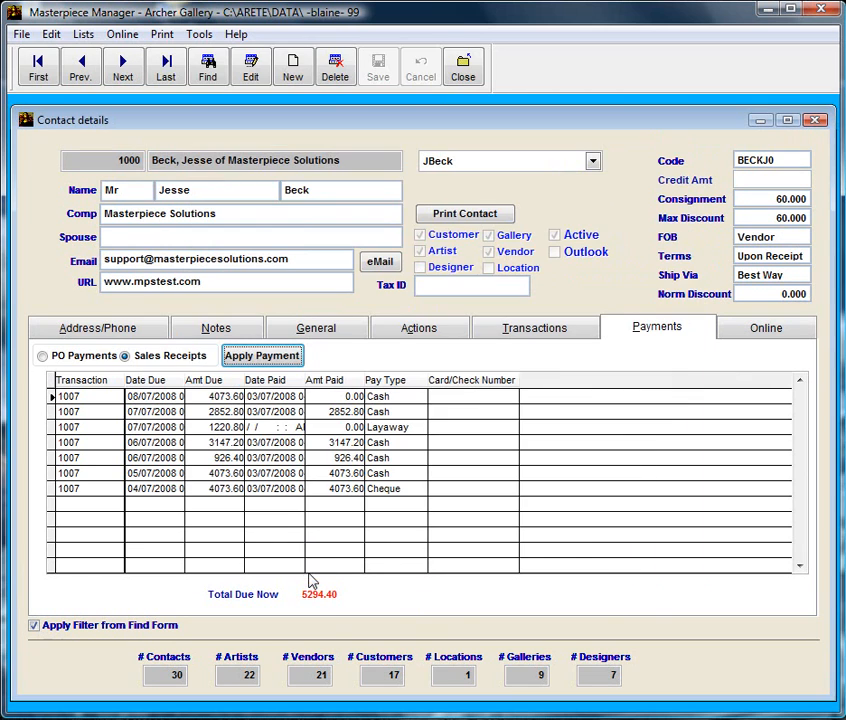
Close the Contact details window.
click(283, 360)
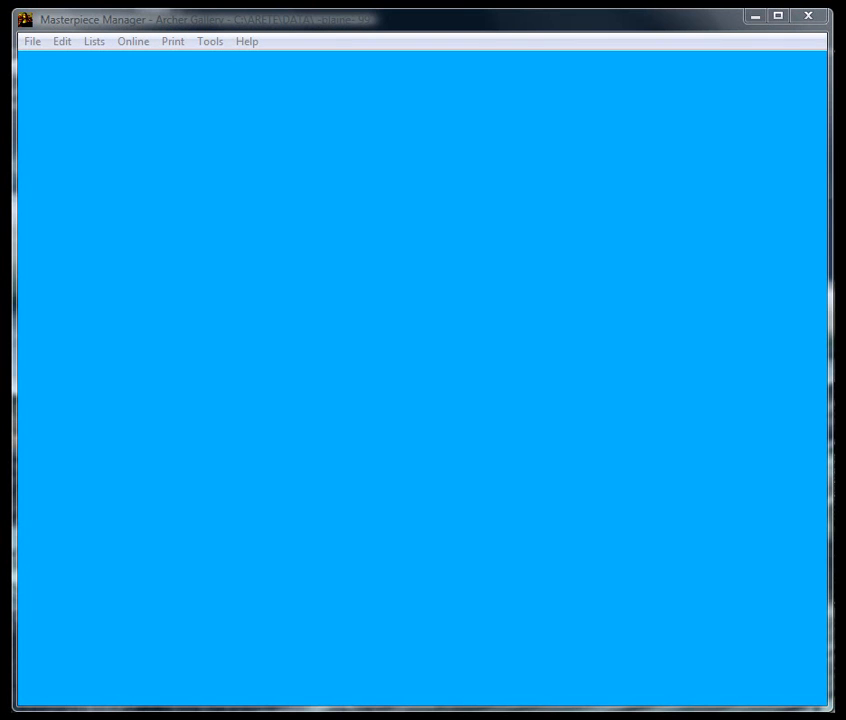
Start a new sale with the Maroon Bells Fall item and assign the client to it.
click(114, 24)
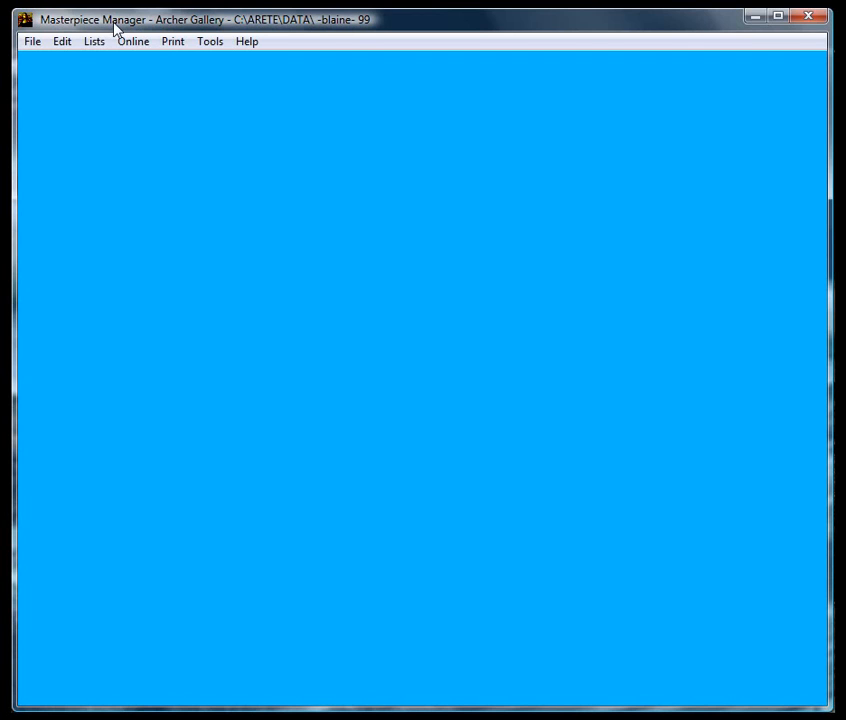
click(37, 45)
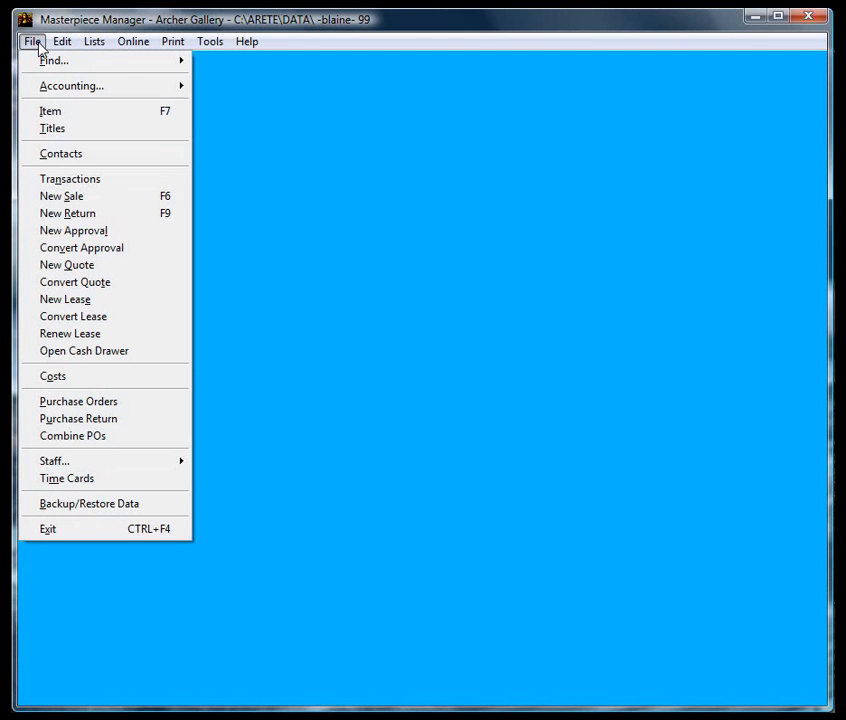
click(118, 198)
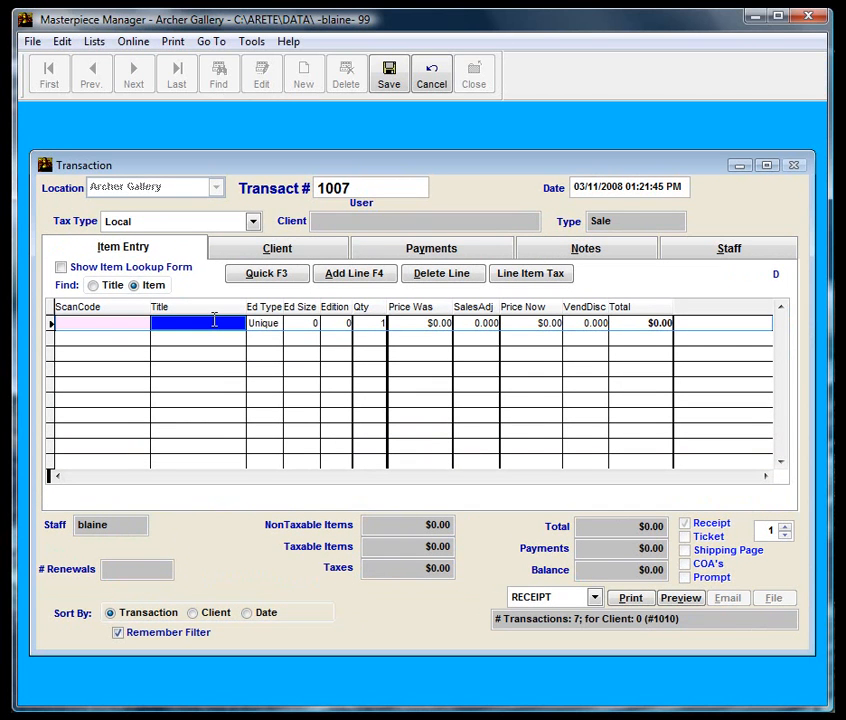
text(Maroon Bells Fall)
key(Return)
click(270, 252)
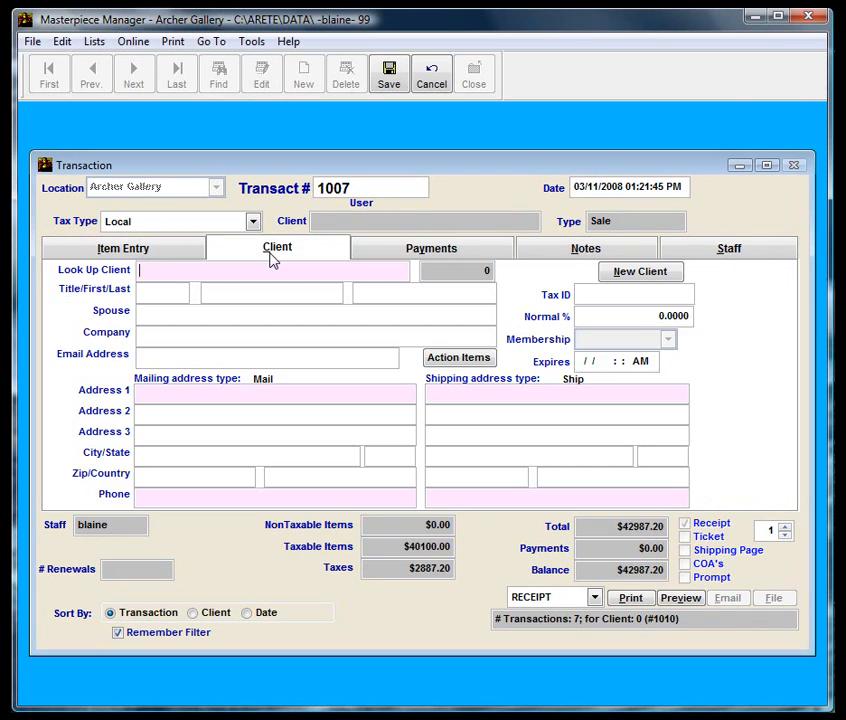
key(Tab)
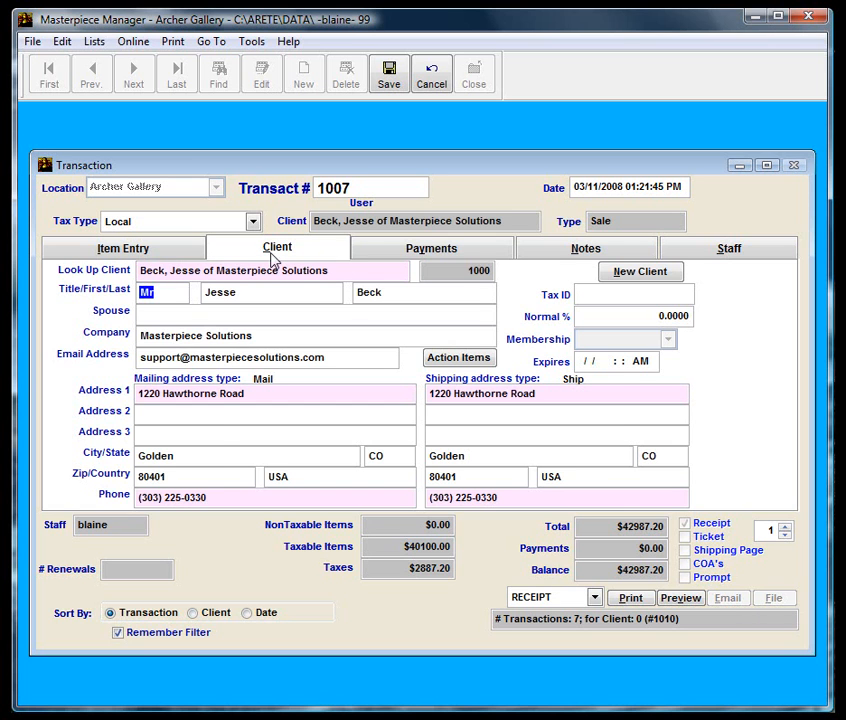
Make it a four-payment monthly layaway of $10746.80 each, save, and start transaction 1008.
click(395, 248)
key(Tab)
key(Tab)
key(l)
key(Tab)
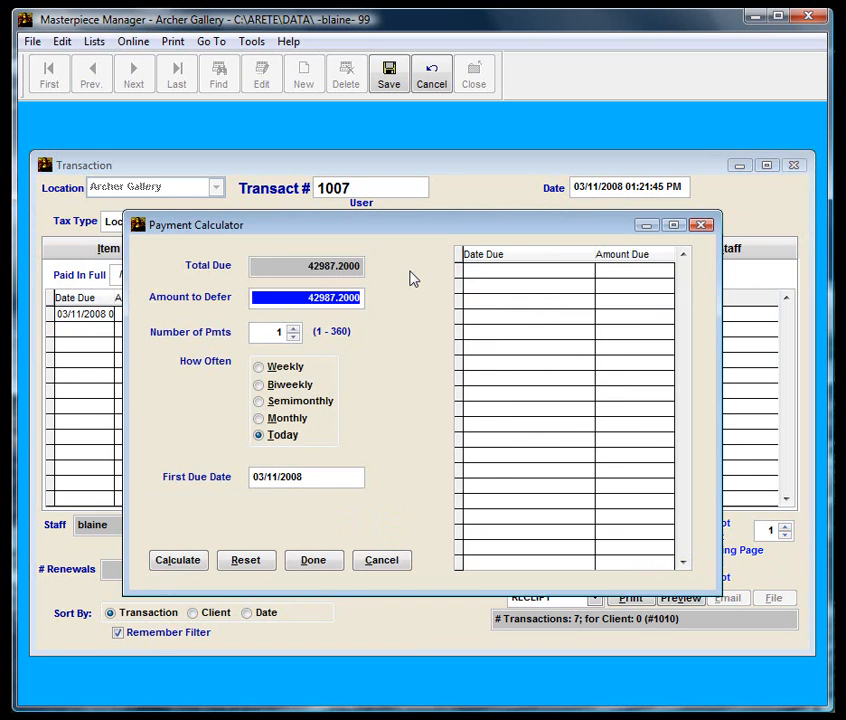
click(285, 418)
click(293, 328)
click(293, 328)
click(293, 328)
click(296, 562)
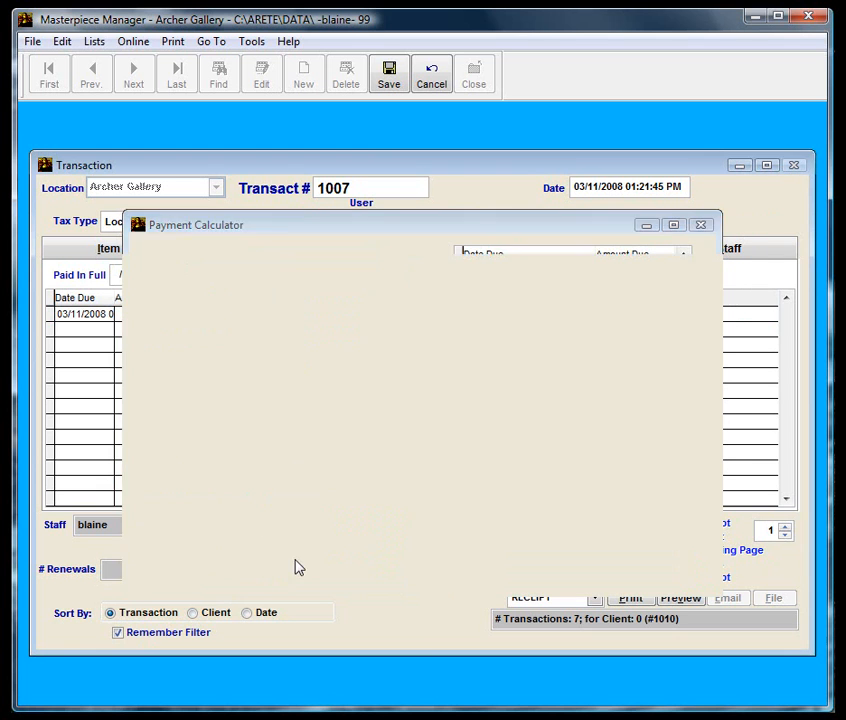
click(389, 75)
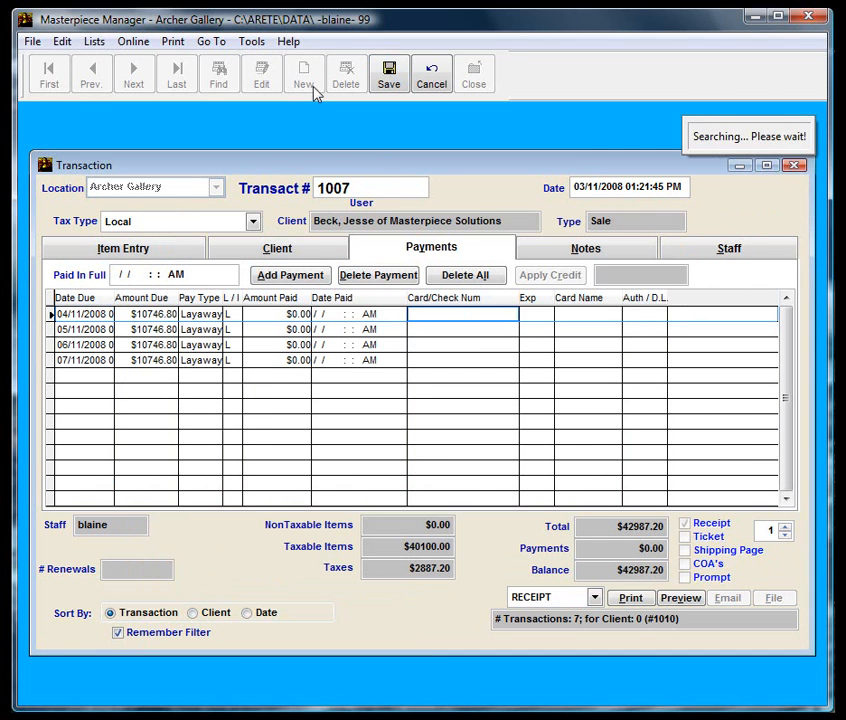
click(303, 75)
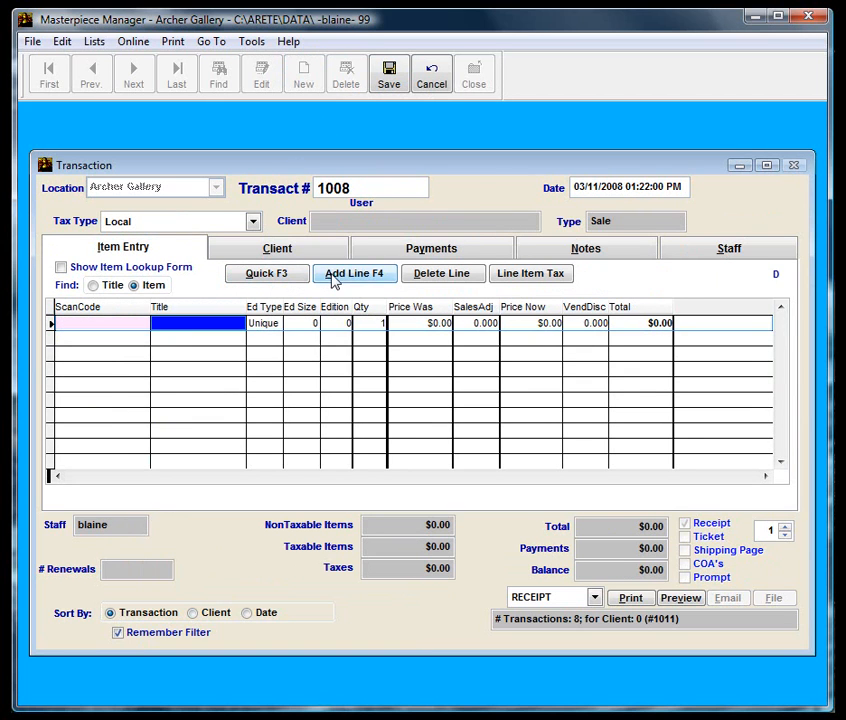
Add the Art Deco Chair item to transaction 1008 and assign the client.
text(Art Deco Chair)
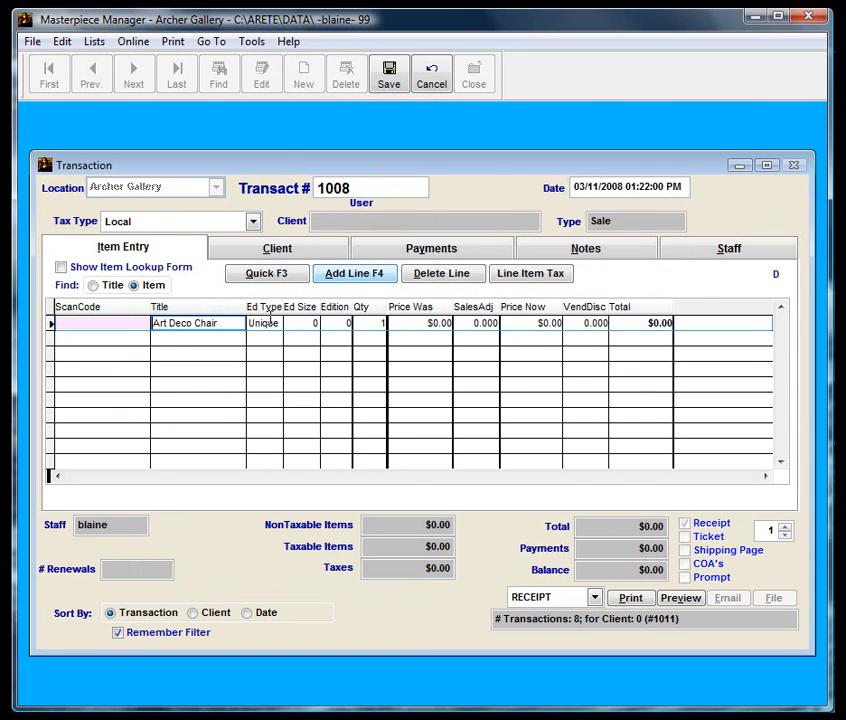
key(Return)
click(324, 256)
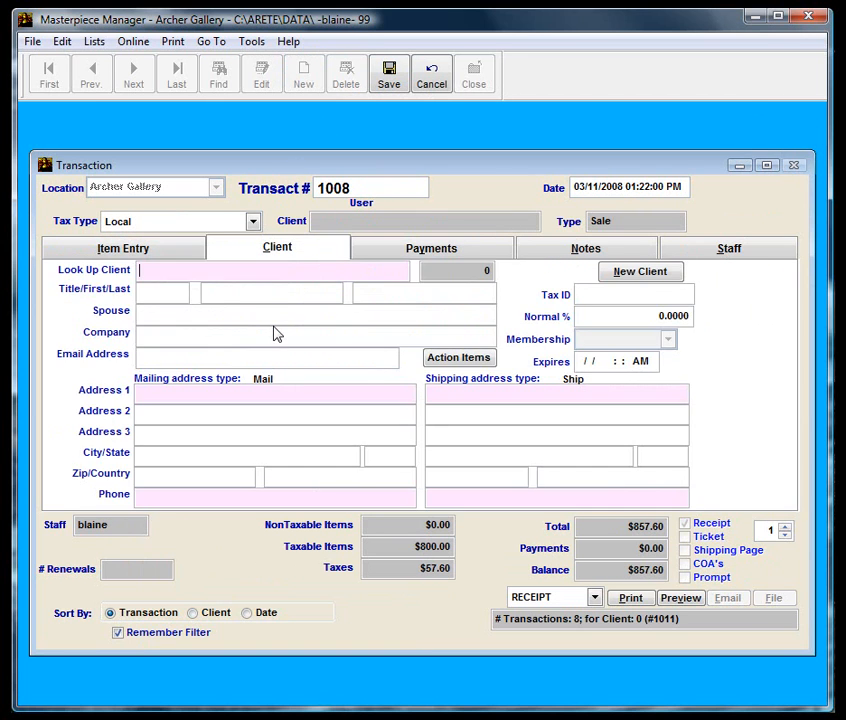
key(Return)
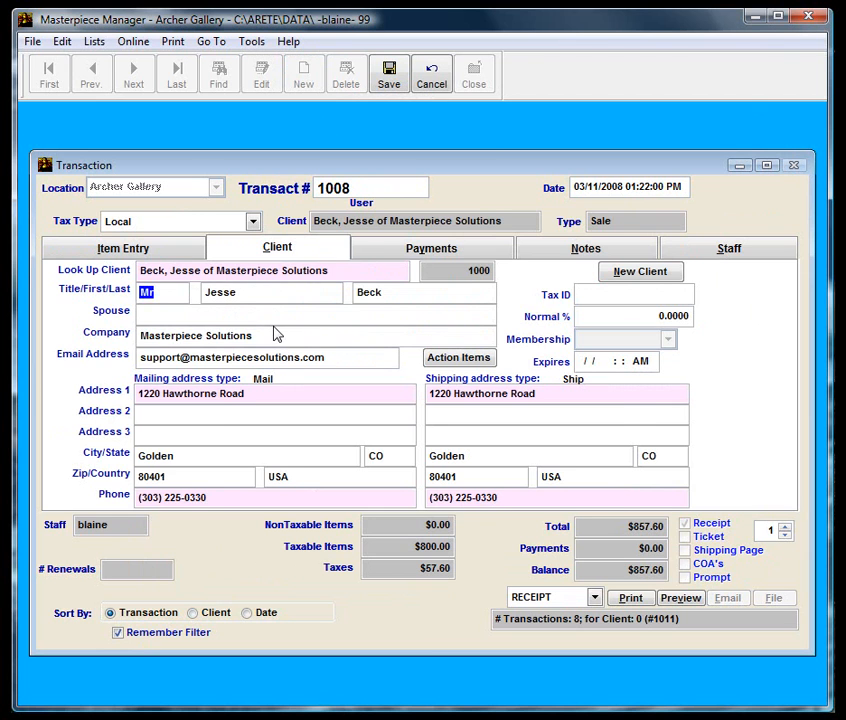
Set six weekly $142.93 layaway installments, save the sale, and start transaction 1009.
click(374, 244)
key(Tab)
key(Tab)
text(Layaway)
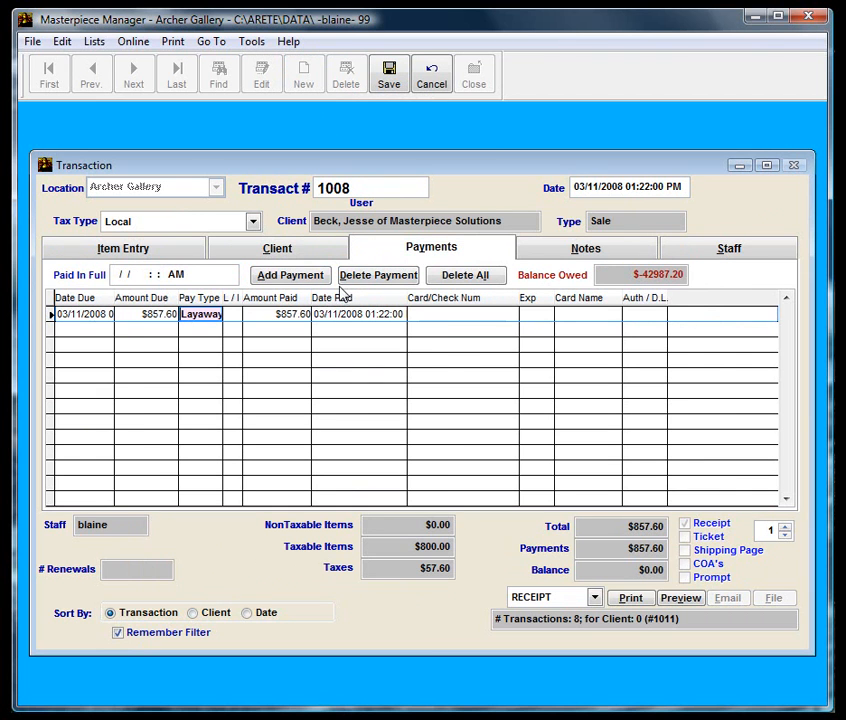
key(Tab)
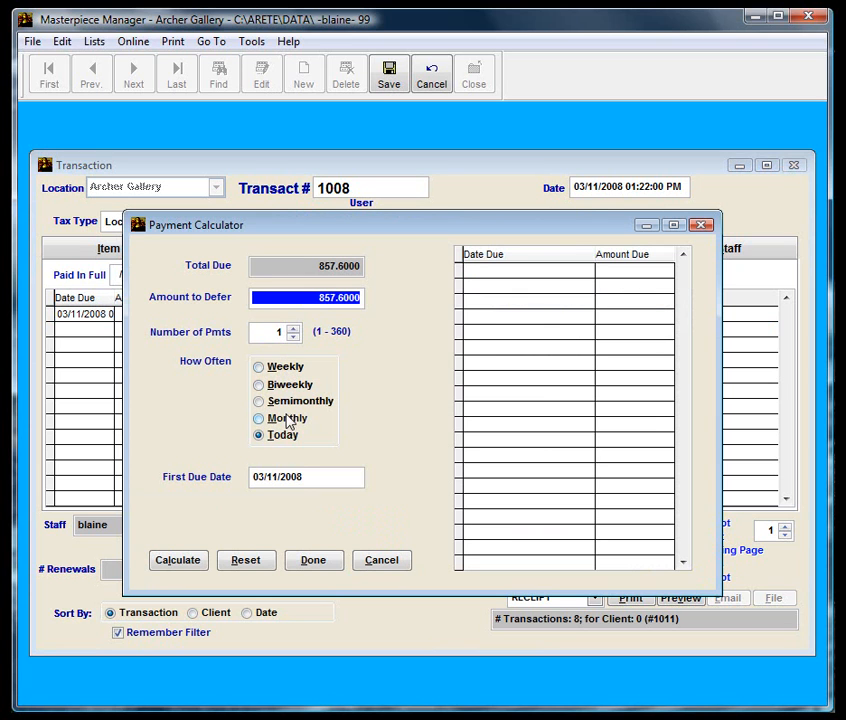
click(268, 368)
click(292, 329)
click(292, 329)
click(292, 329)
click(292, 329)
click(292, 329)
click(312, 562)
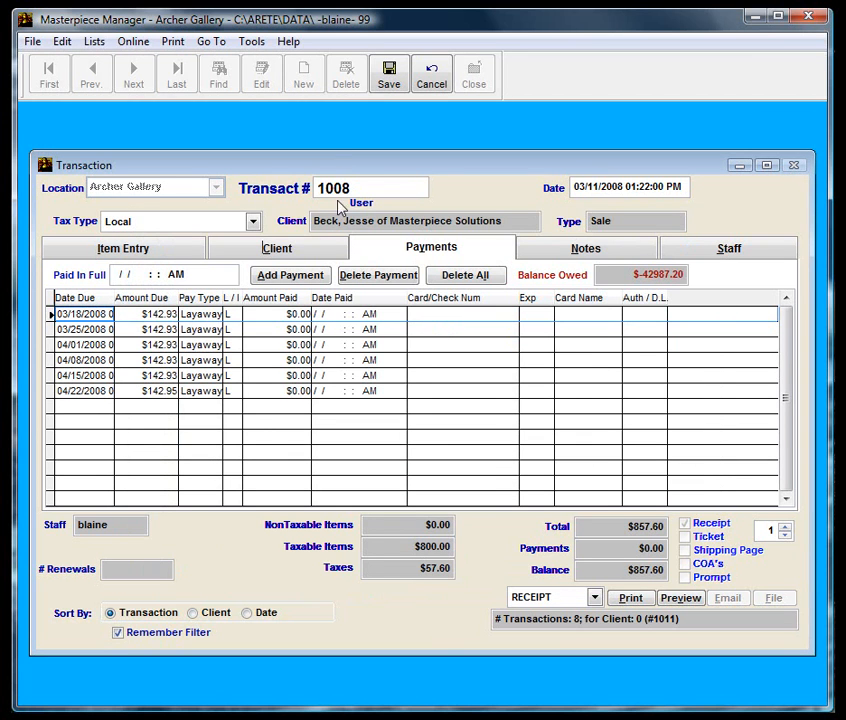
click(388, 80)
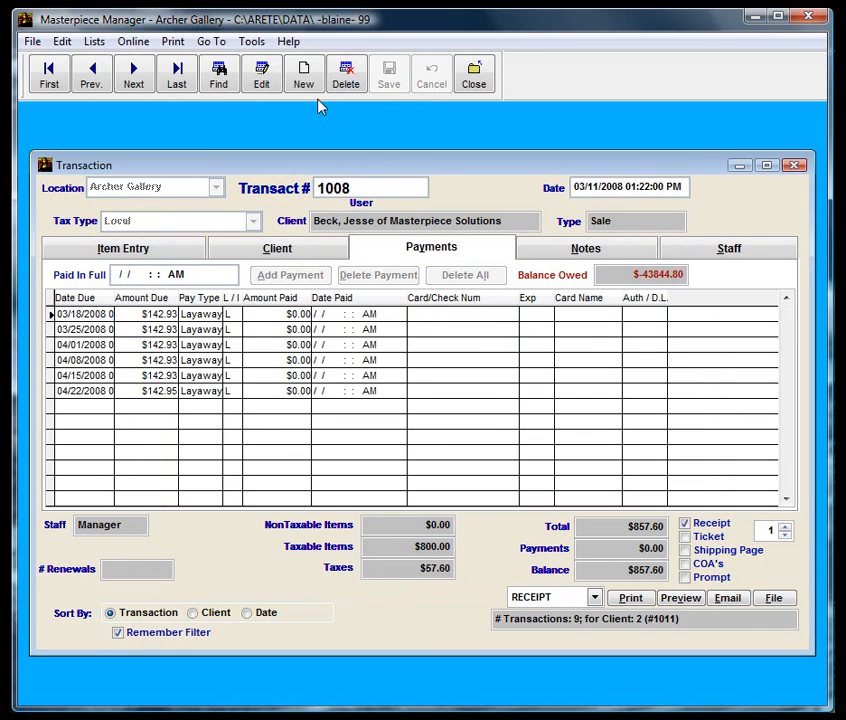
click(303, 80)
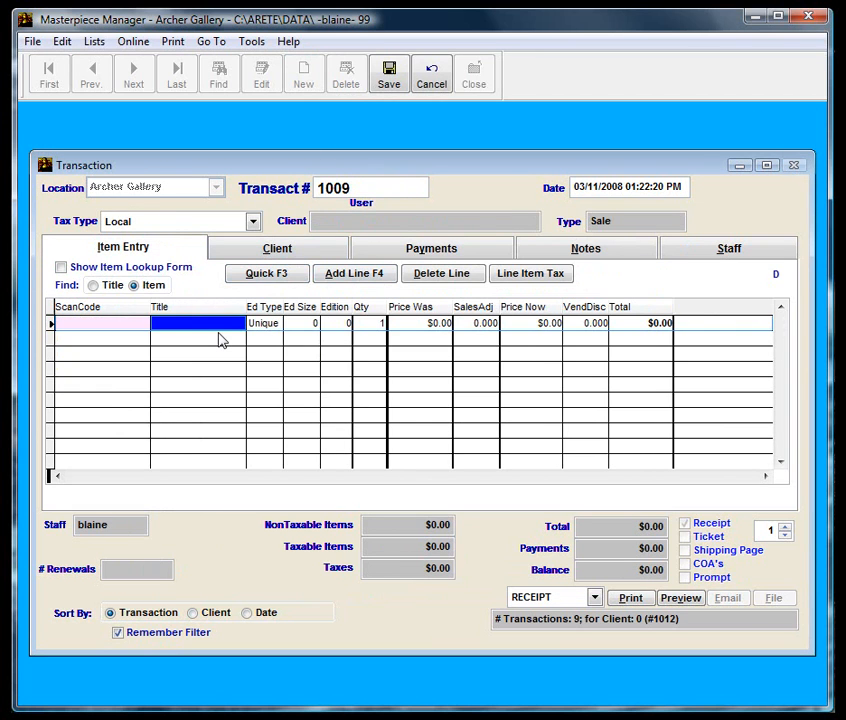
Add Maroon Bells Fall and Pit Stop to the sale and look up the client by last name.
text(Maroon Bells Fall)
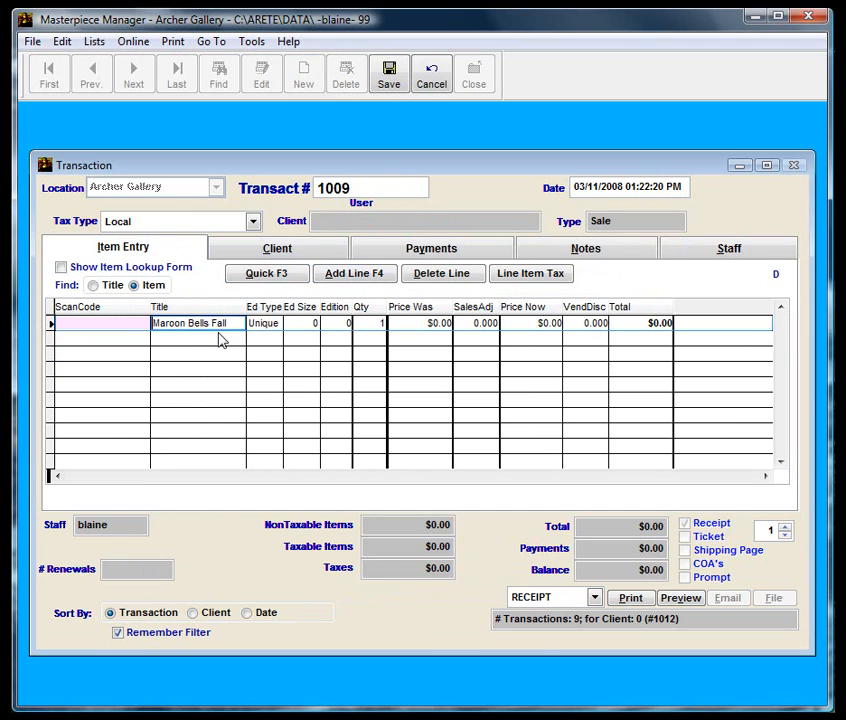
key(Return)
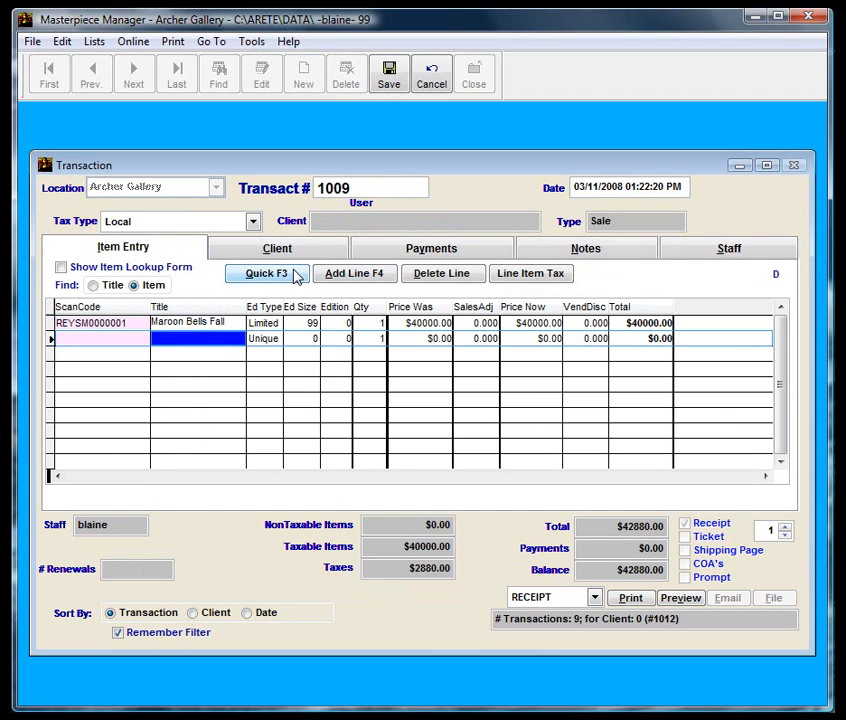
text(Pit Stop)
key(Return)
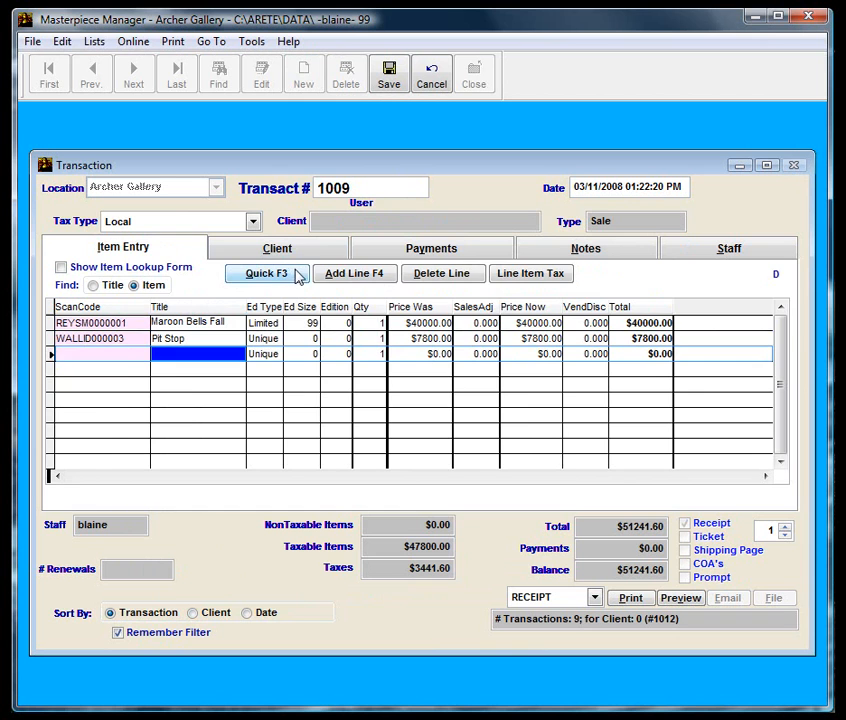
click(285, 250)
text(Beck)
key(Tab)
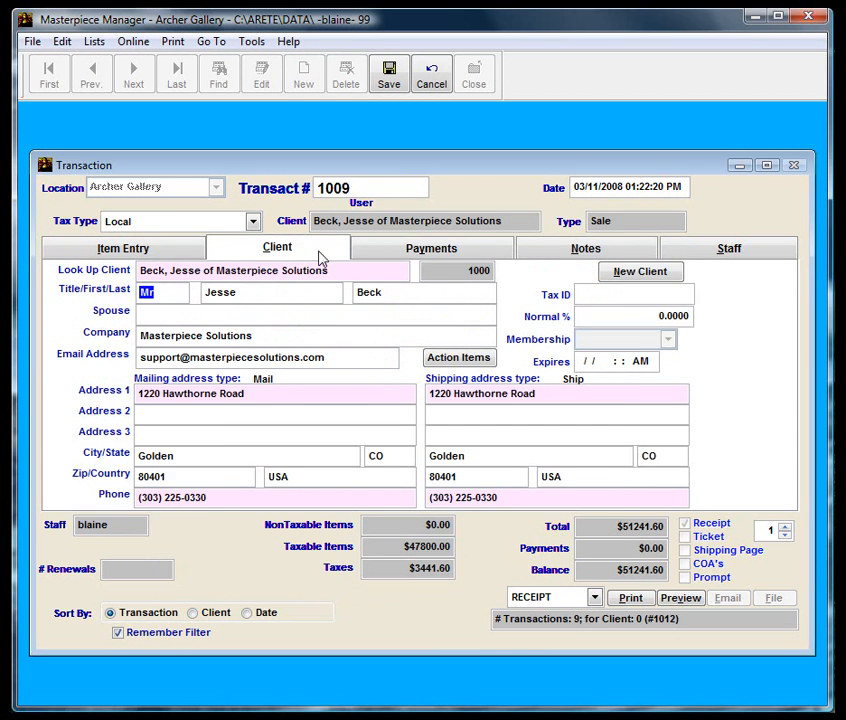
Set the sale to Layaway with five monthly $10248.32 installments starting 04/11/2008.
click(388, 246)
key(Tab)
key(Tab)
text(l)
key(Tab)
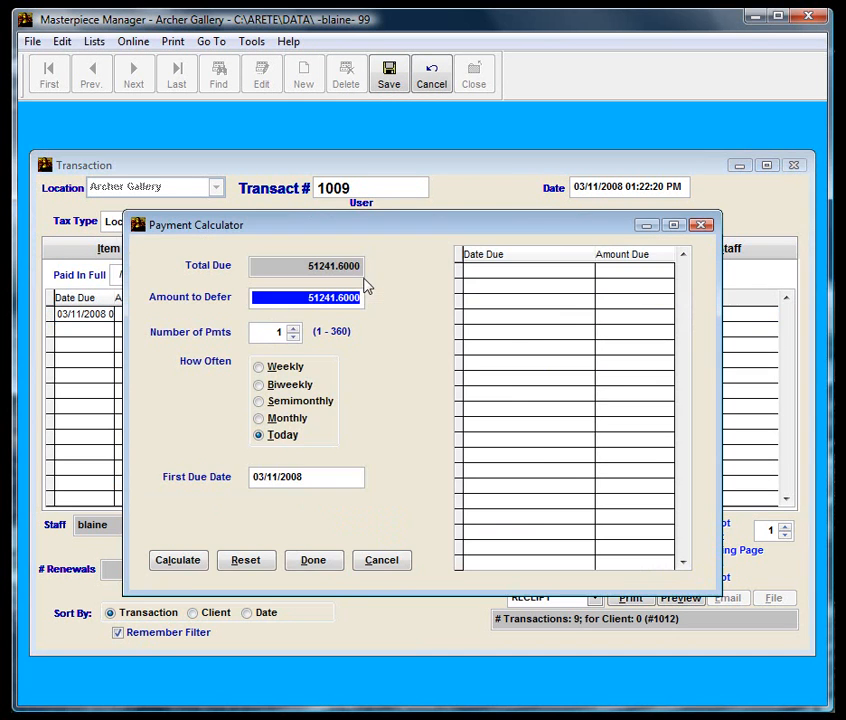
click(291, 328)
triple_click(291, 329)
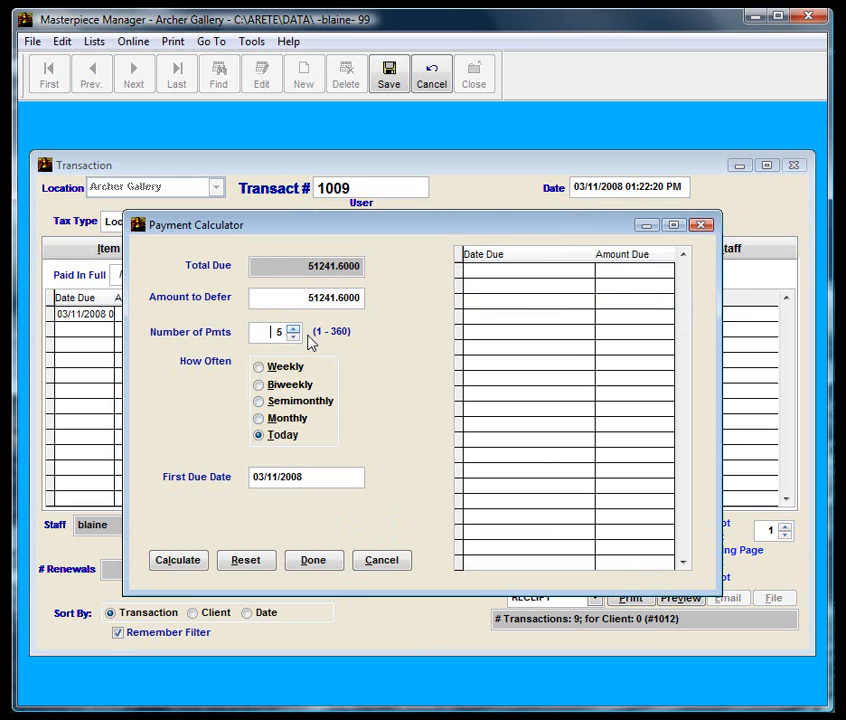
click(293, 432)
click(287, 418)
click(186, 560)
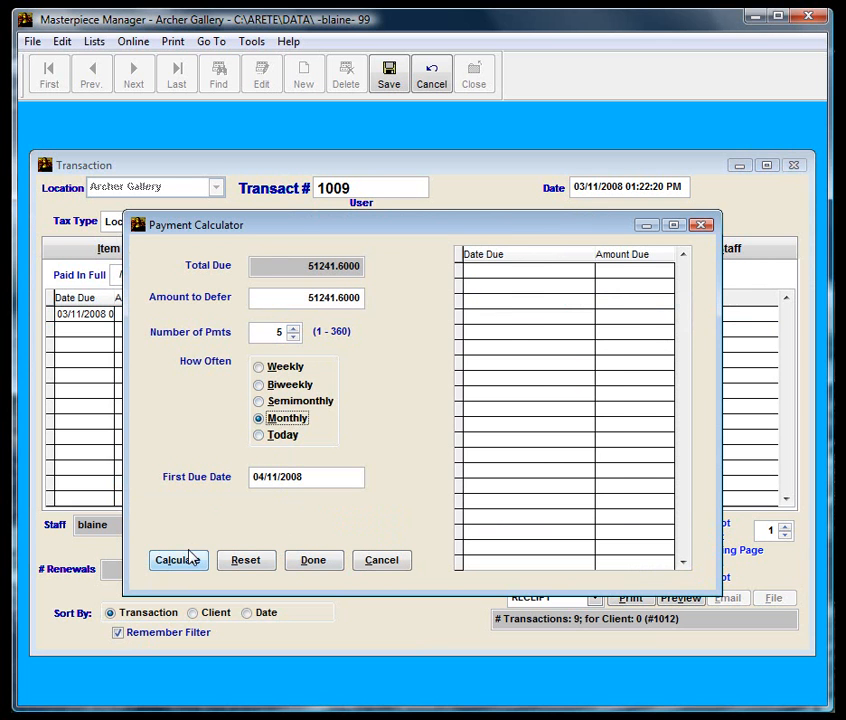
click(314, 561)
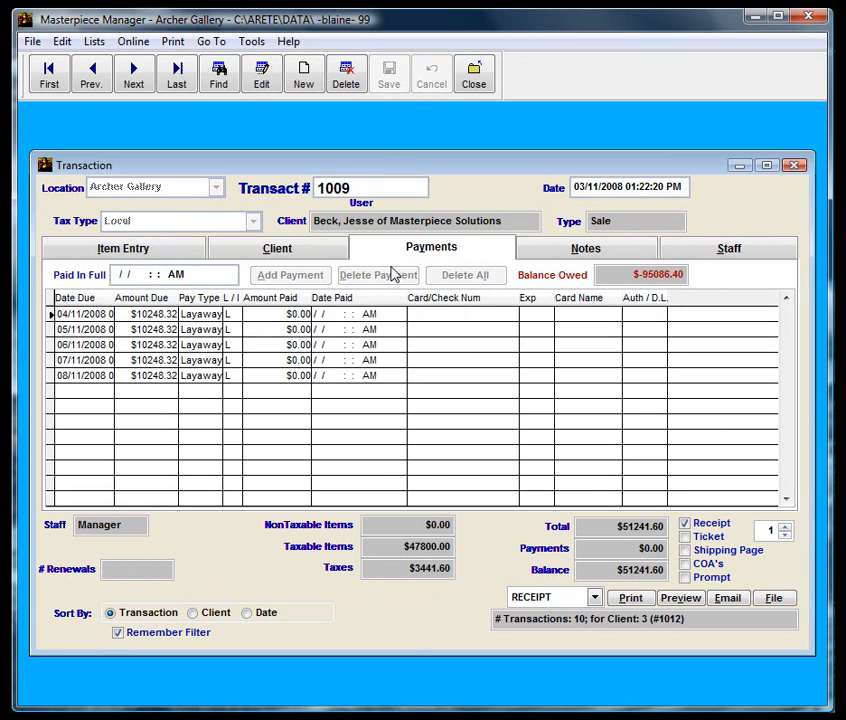
click(296, 252)
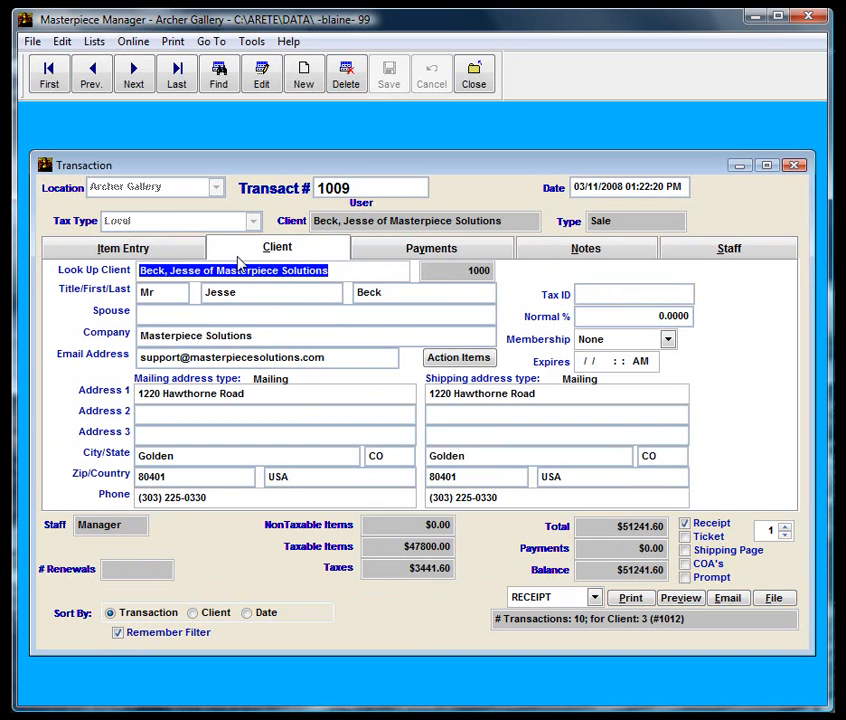
Open the client's contact record, close it, and open Contacts from the File menu.
double_click(270, 270)
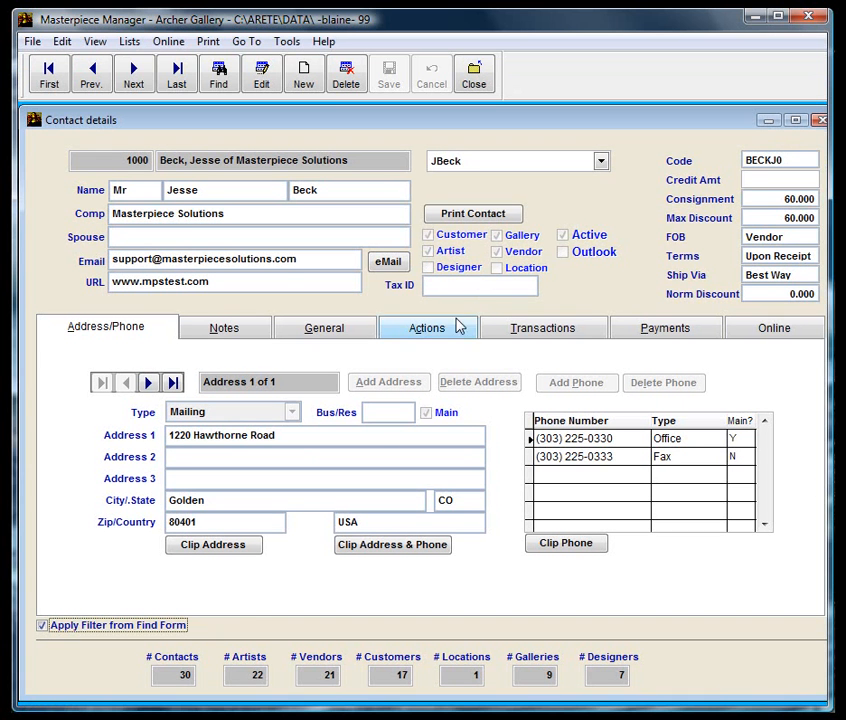
click(33, 42)
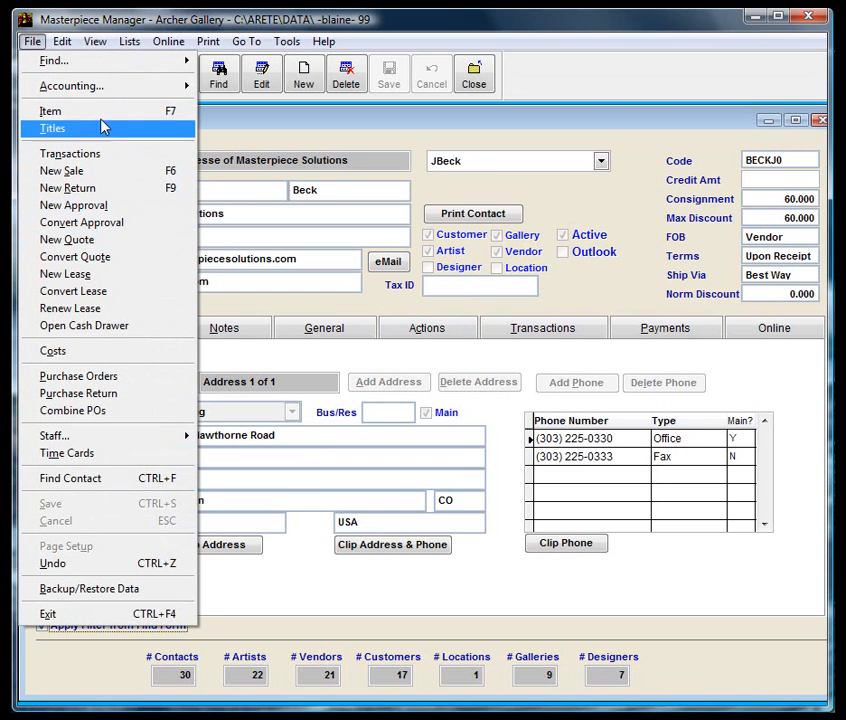
click(473, 75)
click(473, 75)
click(33, 43)
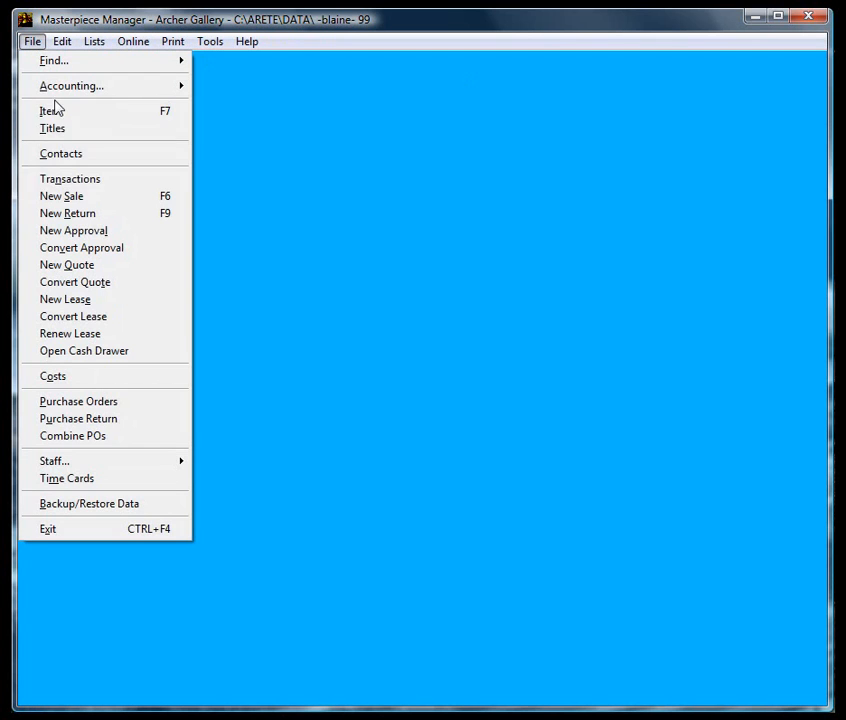
click(85, 157)
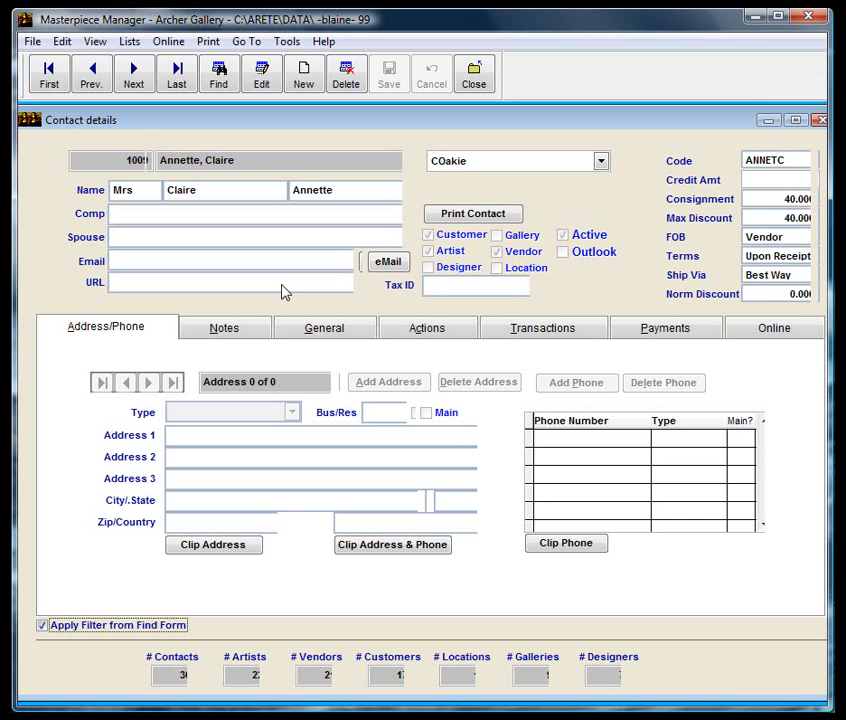
Find the client by last name and view their sales receipts showing $95086.40 due.
click(222, 74)
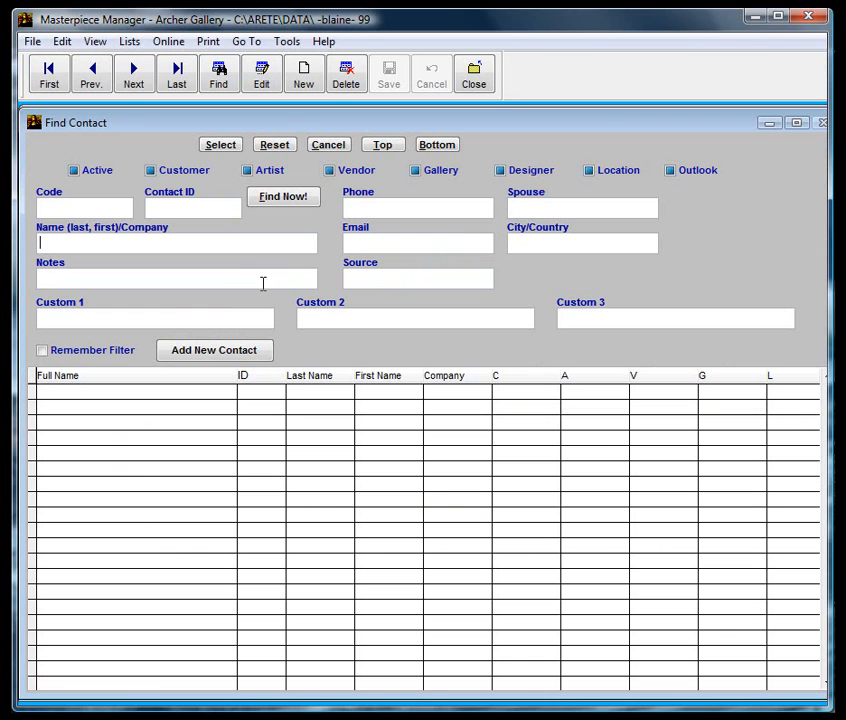
text(beck)
click(315, 205)
double_click(176, 391)
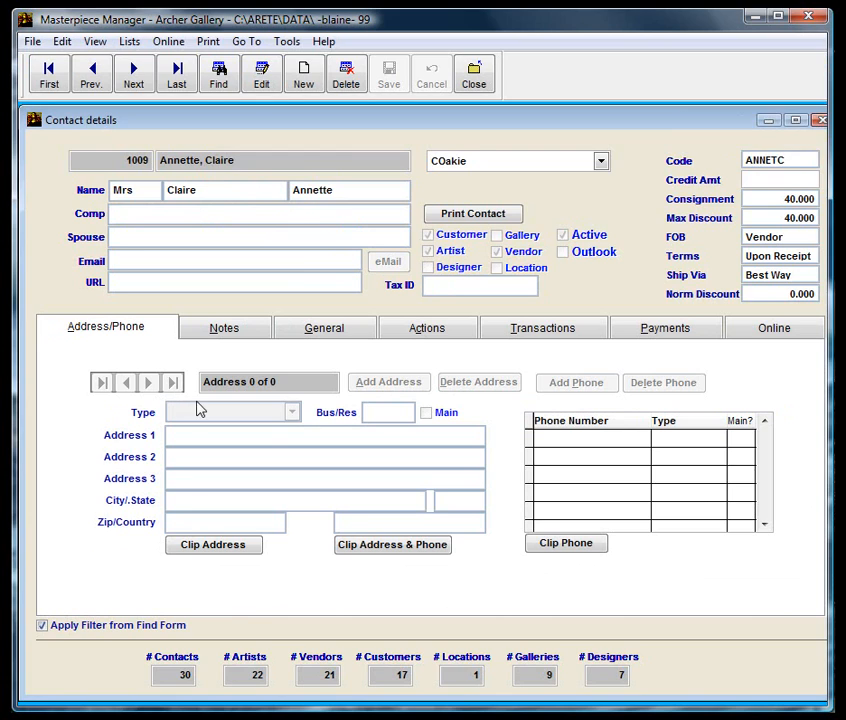
click(635, 332)
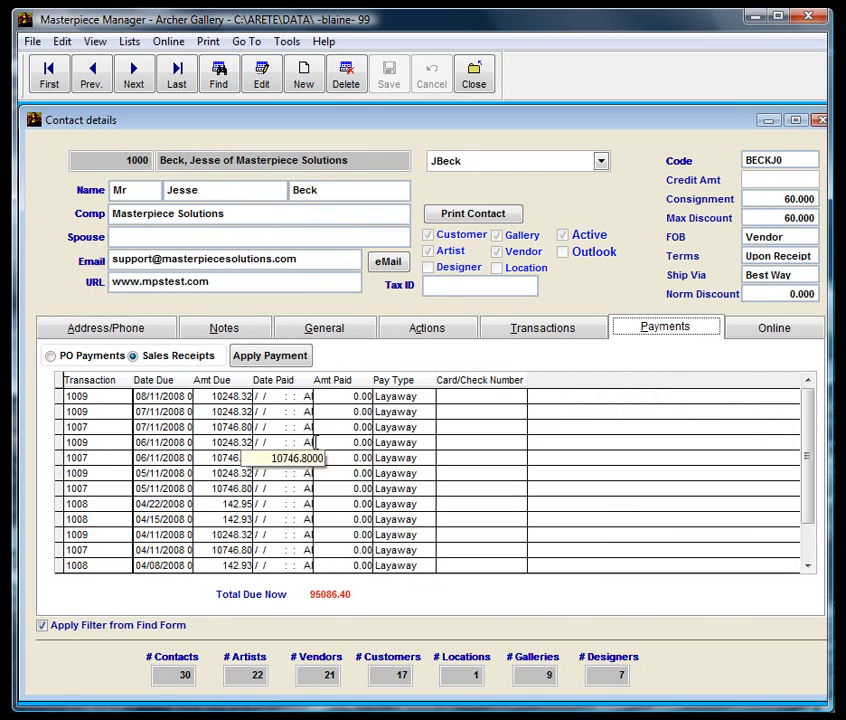
click(266, 355)
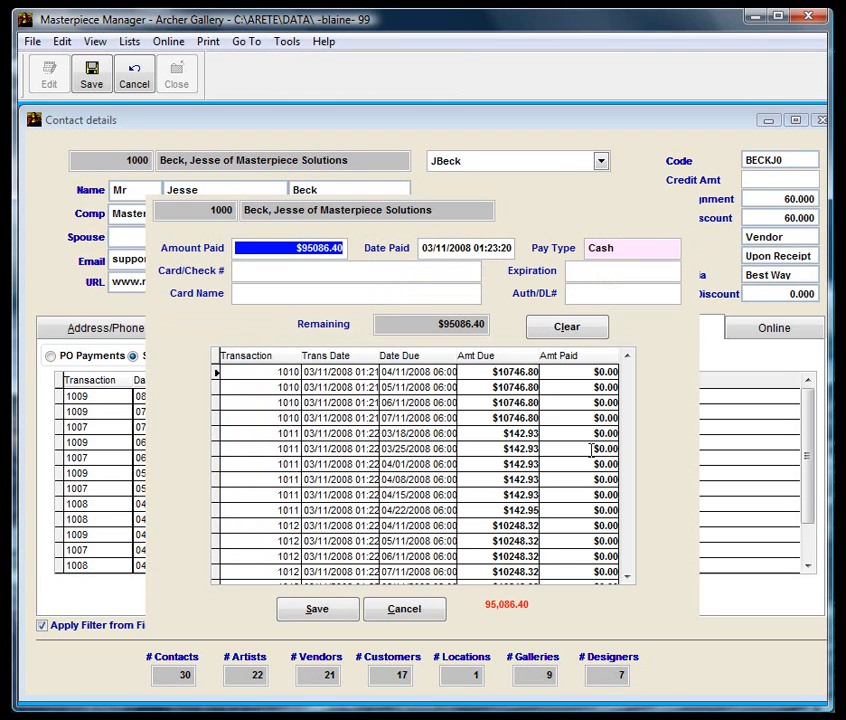
Enter a $10000.00 payment with Cheque as the pay type in the multiple-invoice dialog.
click(412, 375)
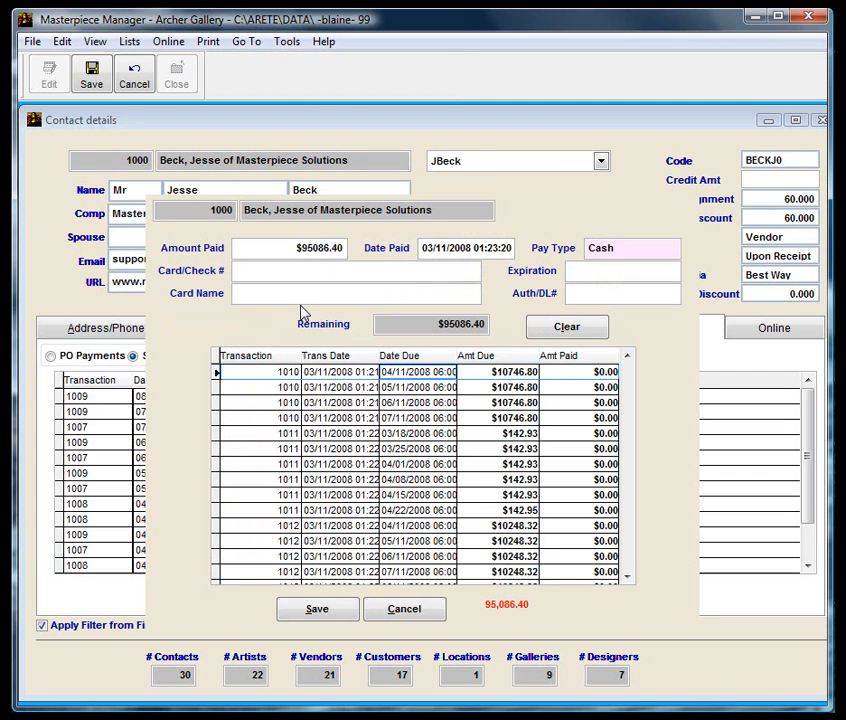
click(280, 248)
text(10000 .)
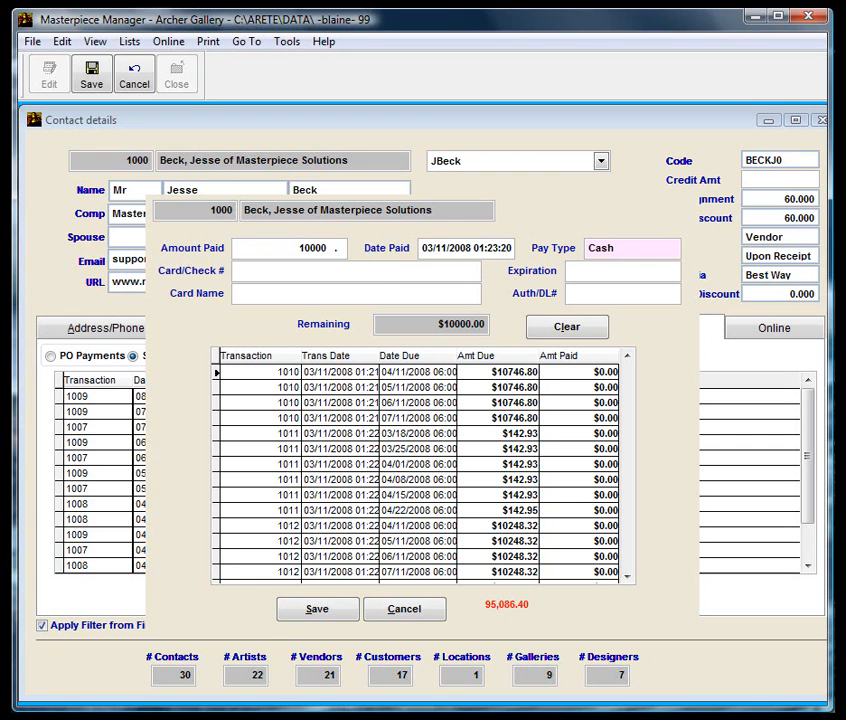
key(Tab)
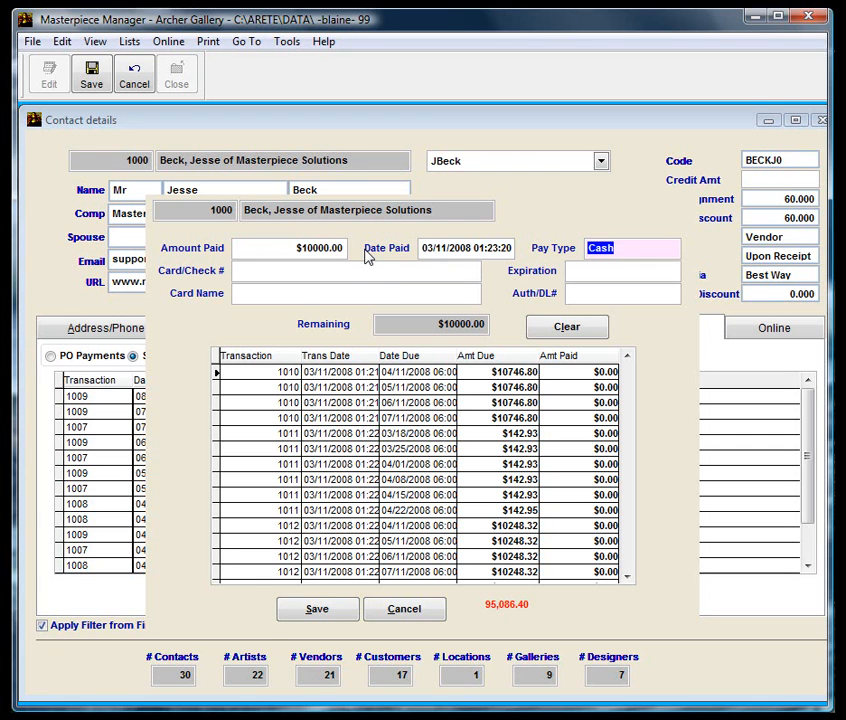
key(space)
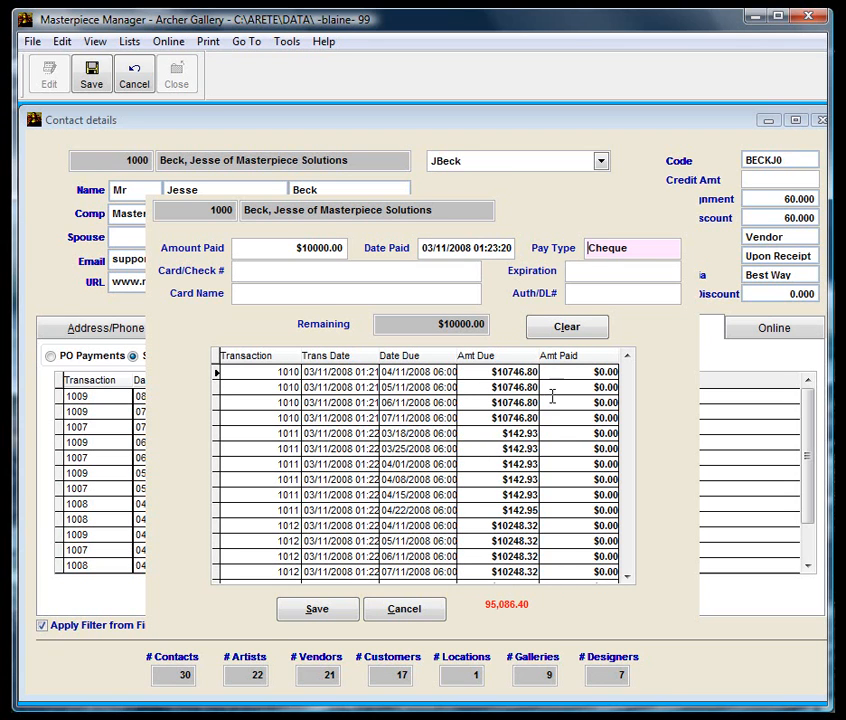
click(580, 372)
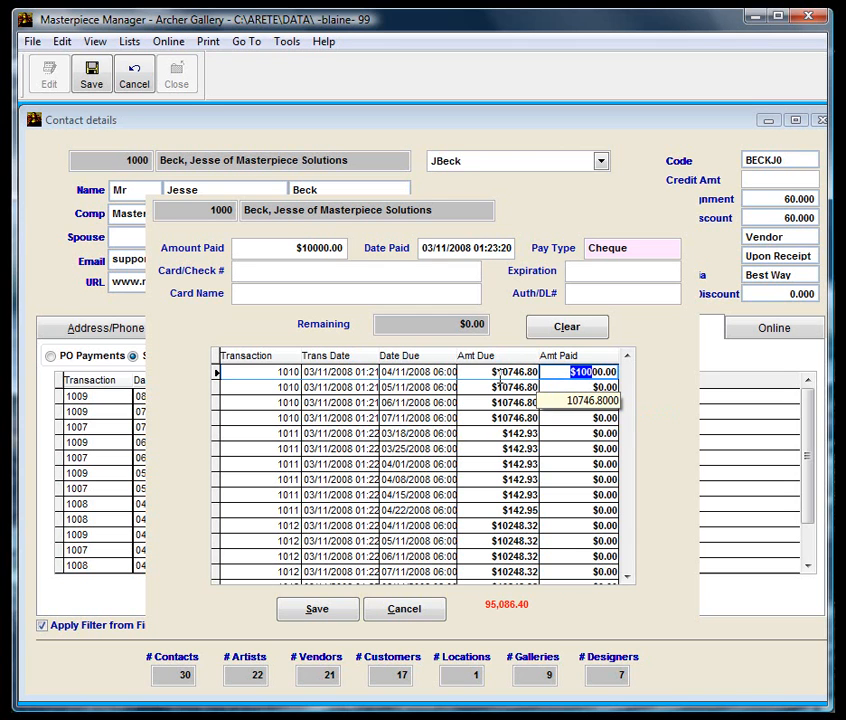
click(578, 388)
click(578, 402)
scroll(578, 427, down, 2)
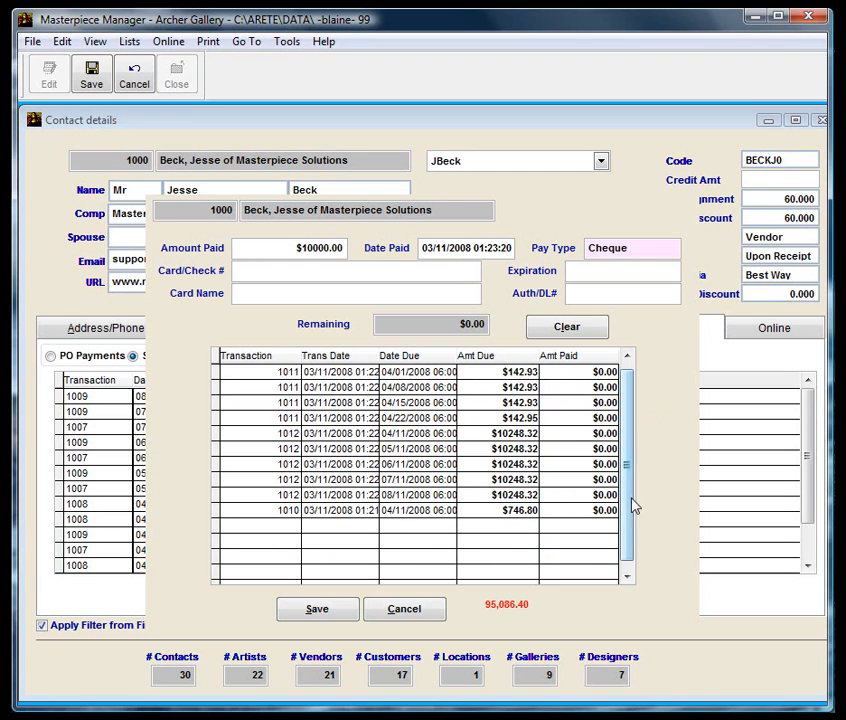
click(329, 612)
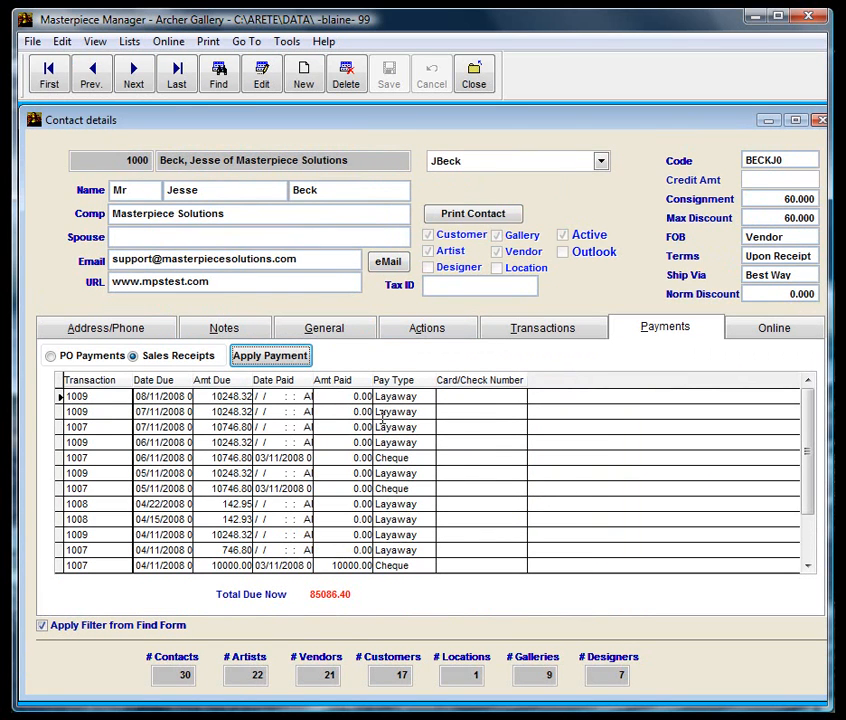
Start a new $30000.00 payment with Cheque as the pay type.
click(270, 356)
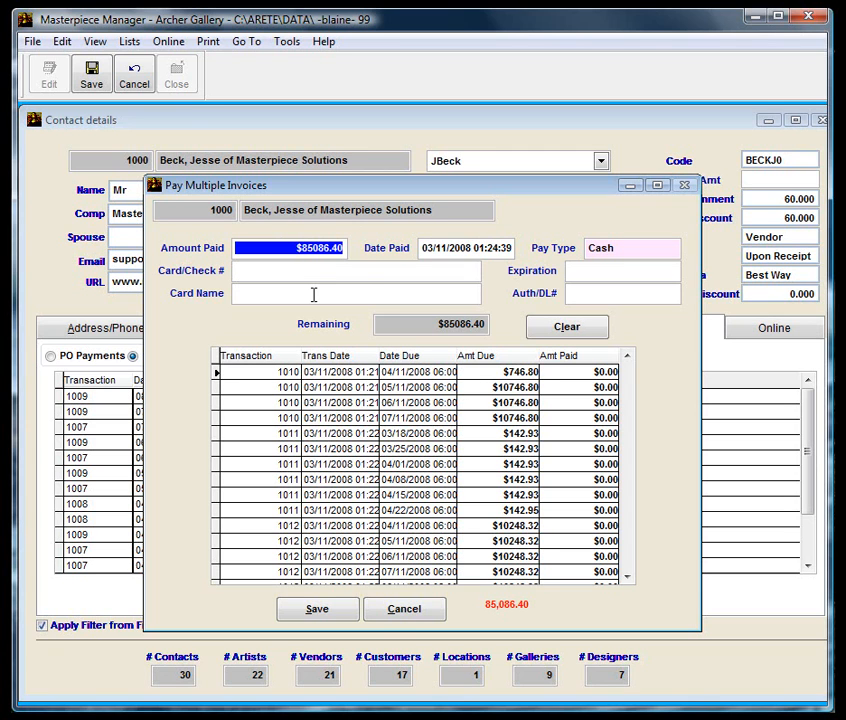
text(30000)
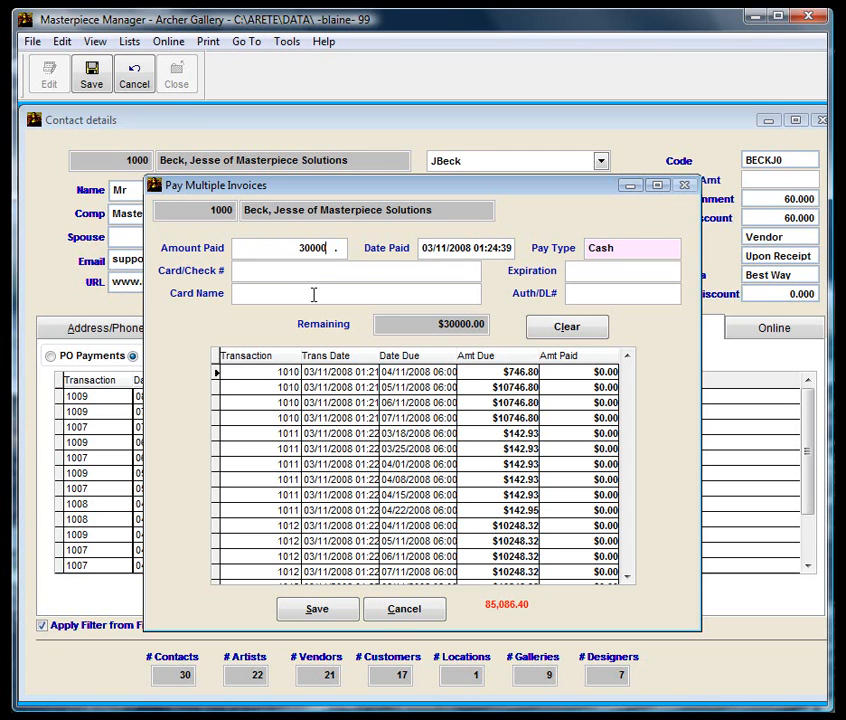
key(Tab)
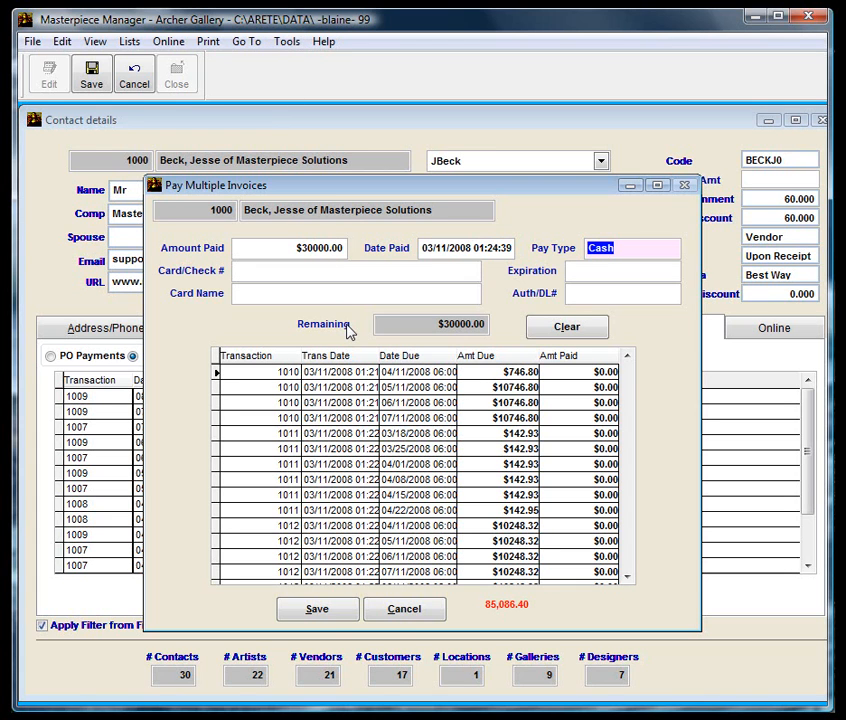
text(che)
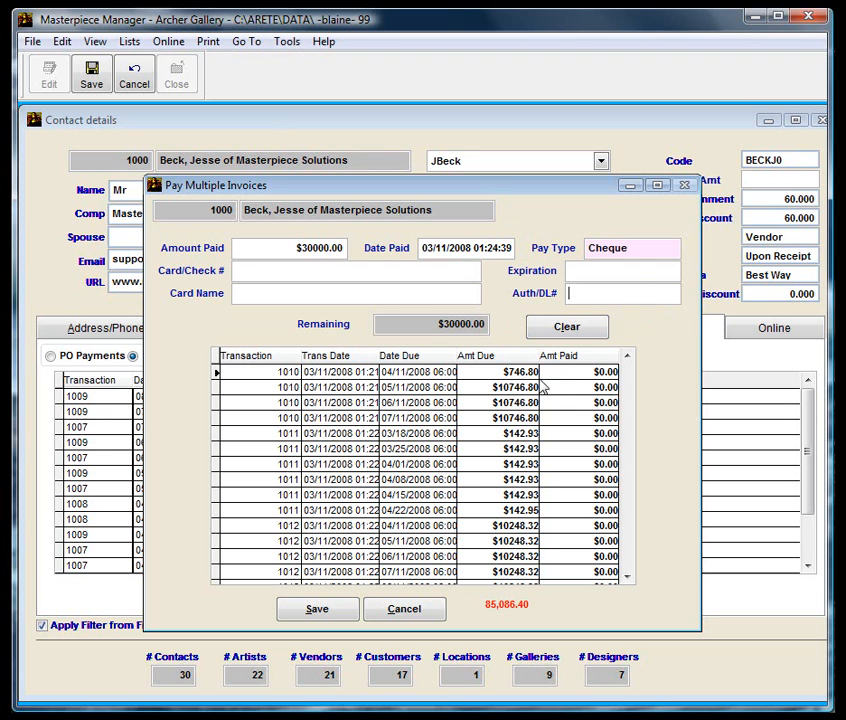
Apply the cheque to the $746.80 and two $10746.80 installments and four $142.93 installments (03/18–04/08).
click(585, 374)
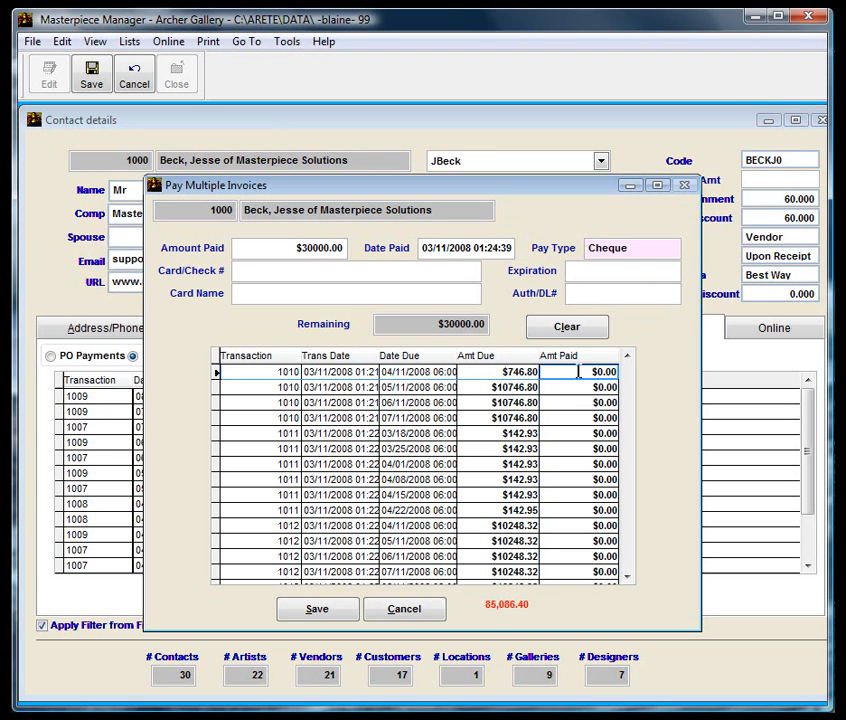
click(573, 387)
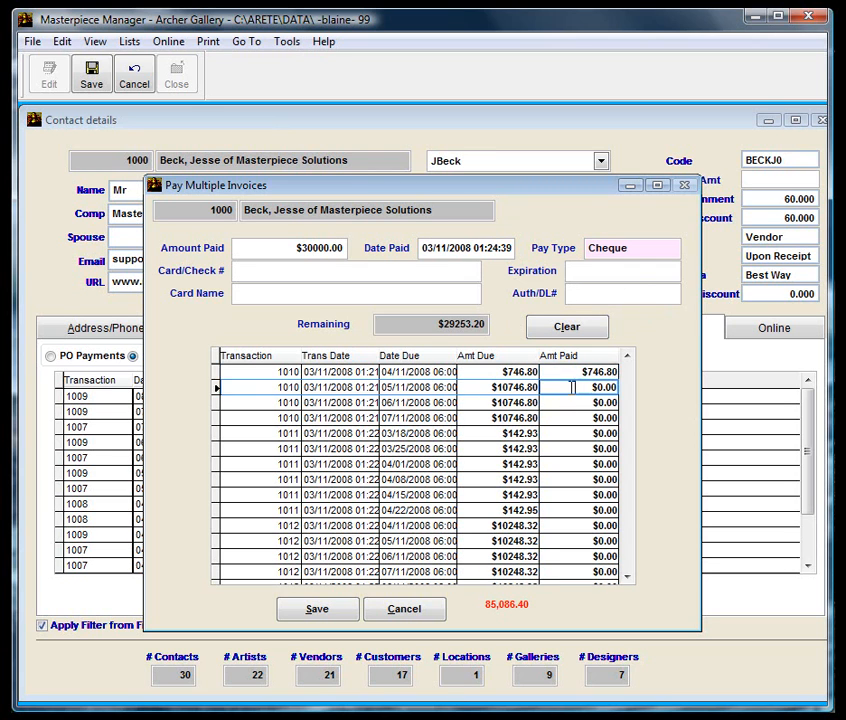
click(565, 413)
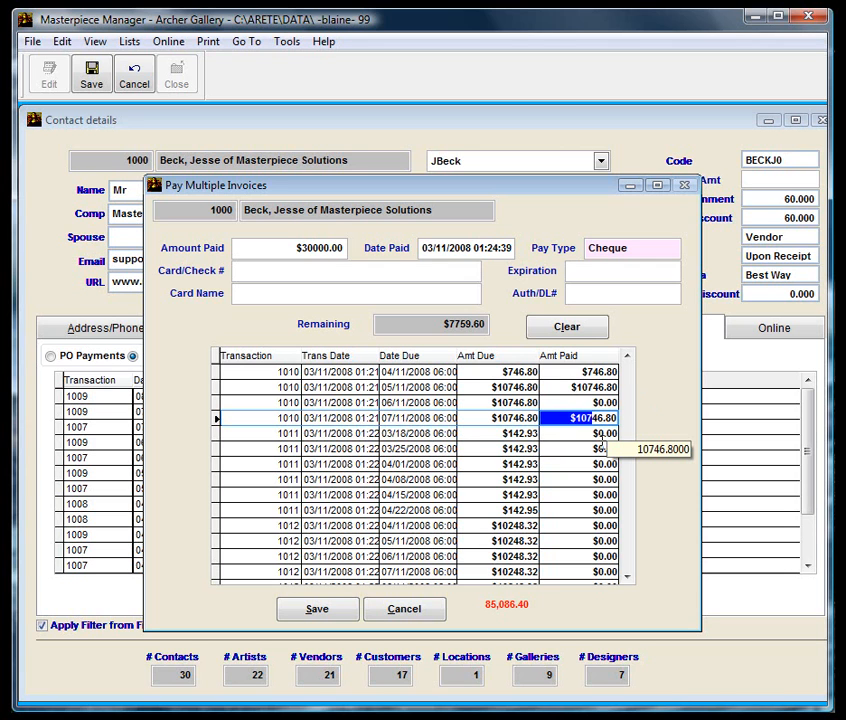
scroll(598, 447, down, 1)
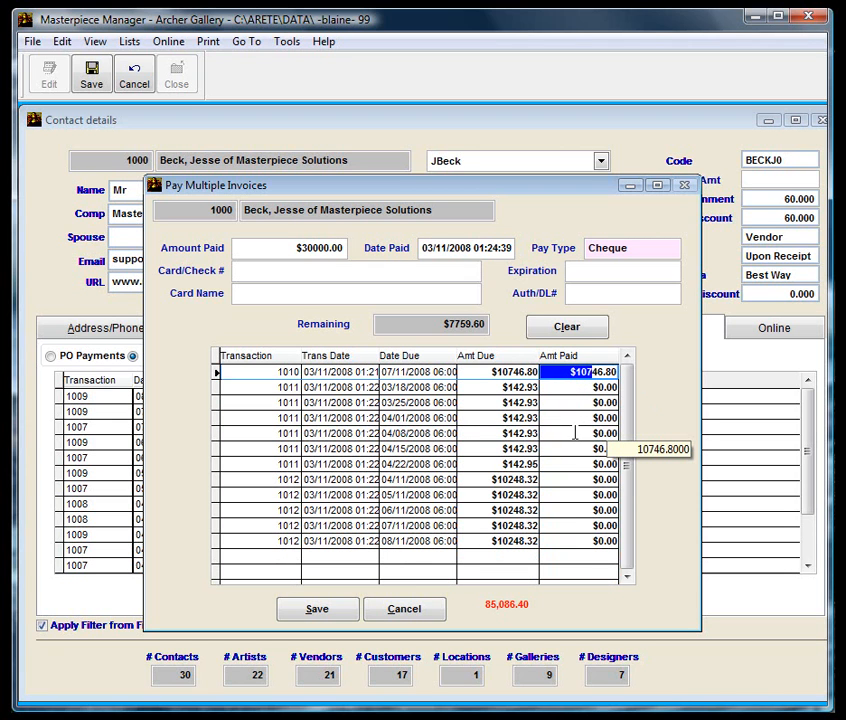
click(573, 388)
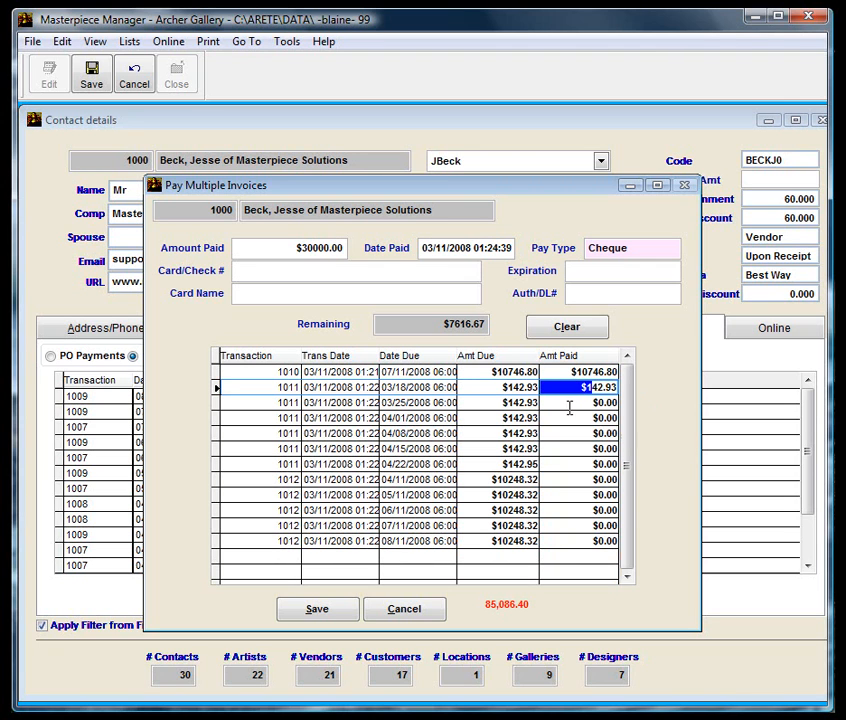
click(568, 405)
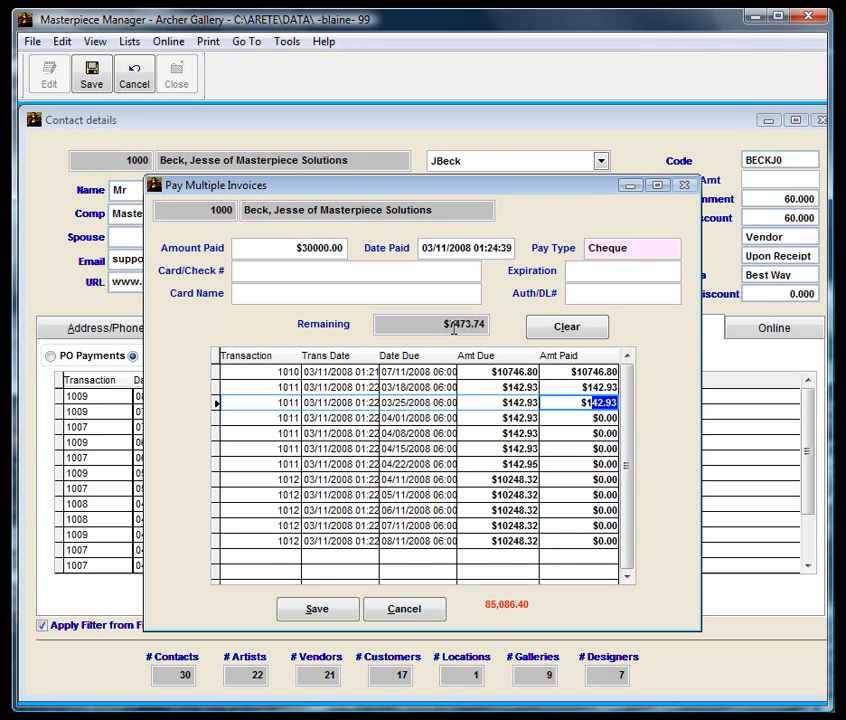
click(559, 421)
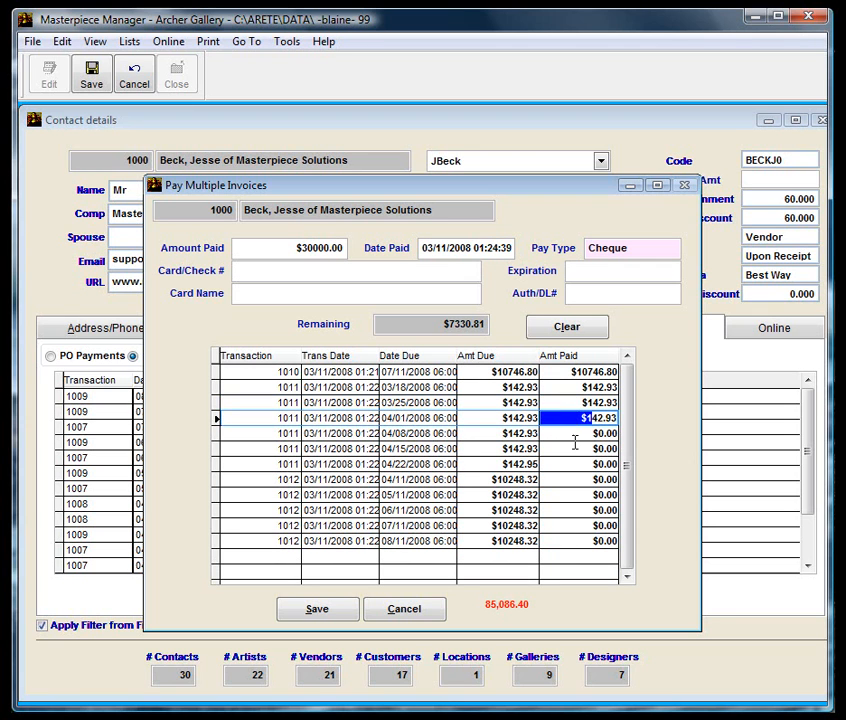
click(575, 432)
Pay the 04/15 and 04/22 installments, put the remaining $6902.00 on the 04/11 $10248.32 installment, and save.
click(575, 449)
click(576, 464)
click(577, 480)
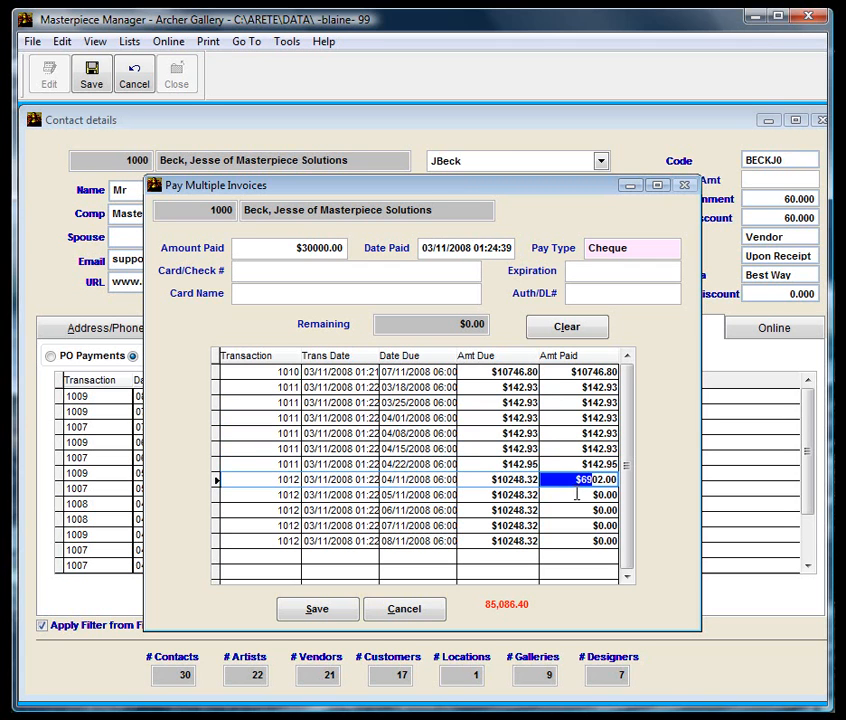
click(572, 497)
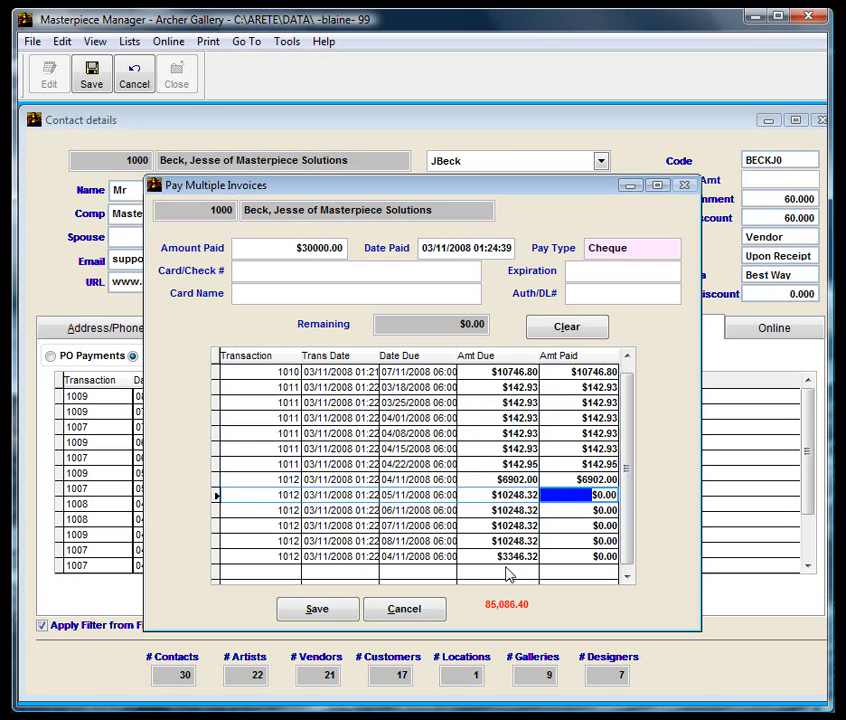
click(340, 622)
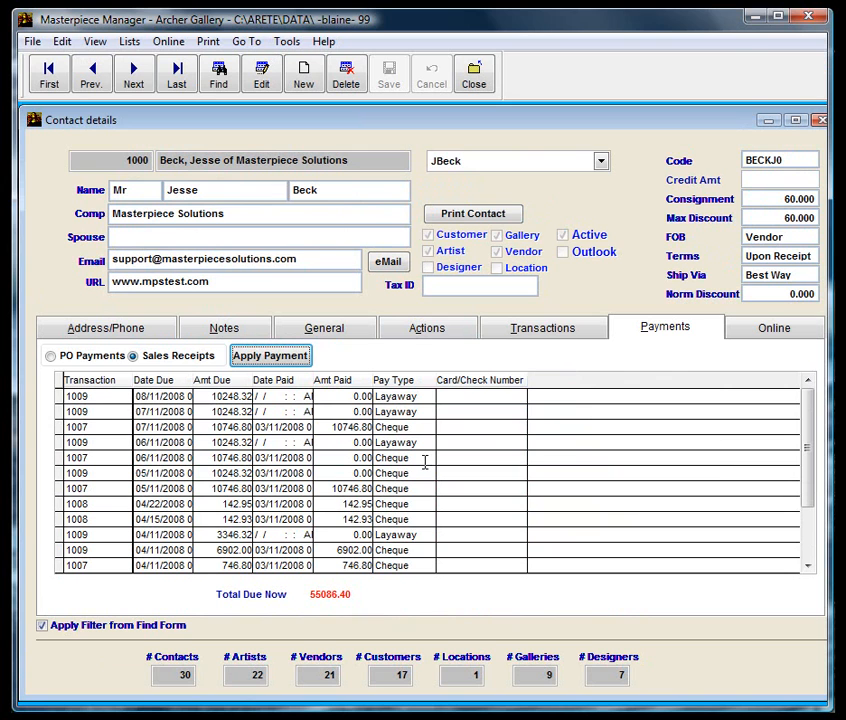
Start a new $20000.00 payment with Cash as the pay type.
click(272, 355)
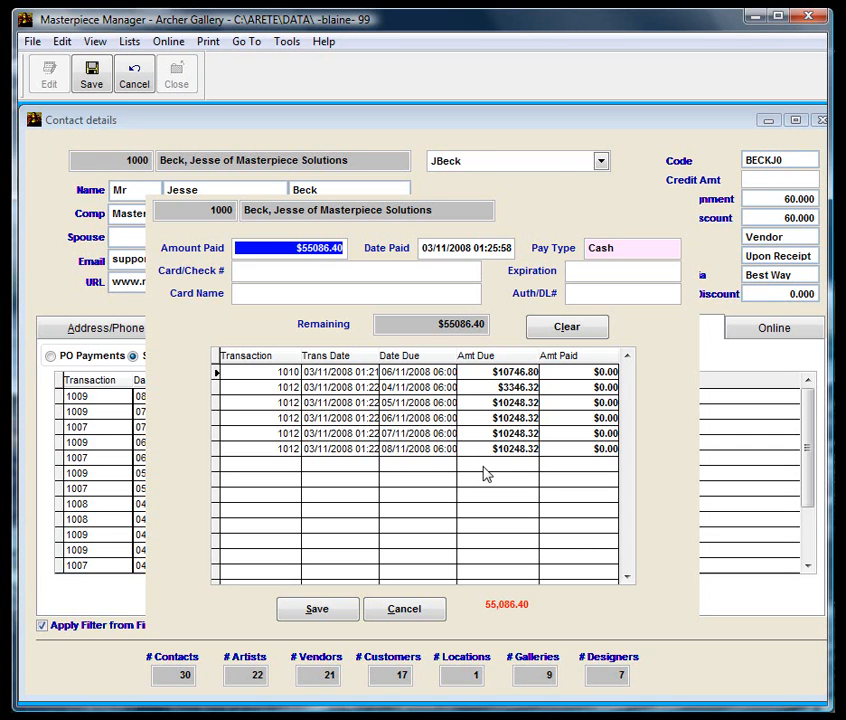
text(20000 .)
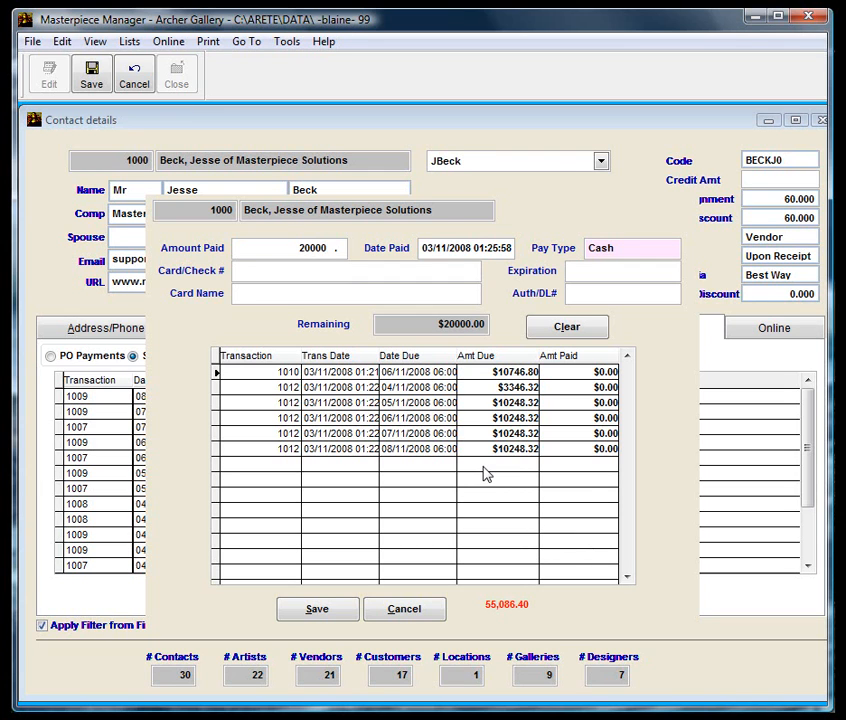
key(Tab)
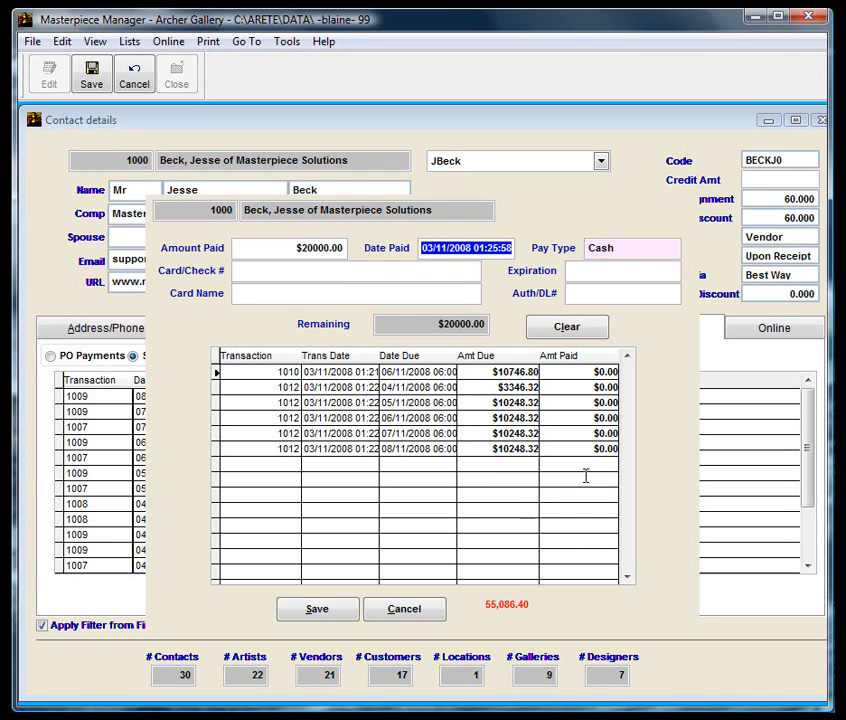
double_click(618, 250)
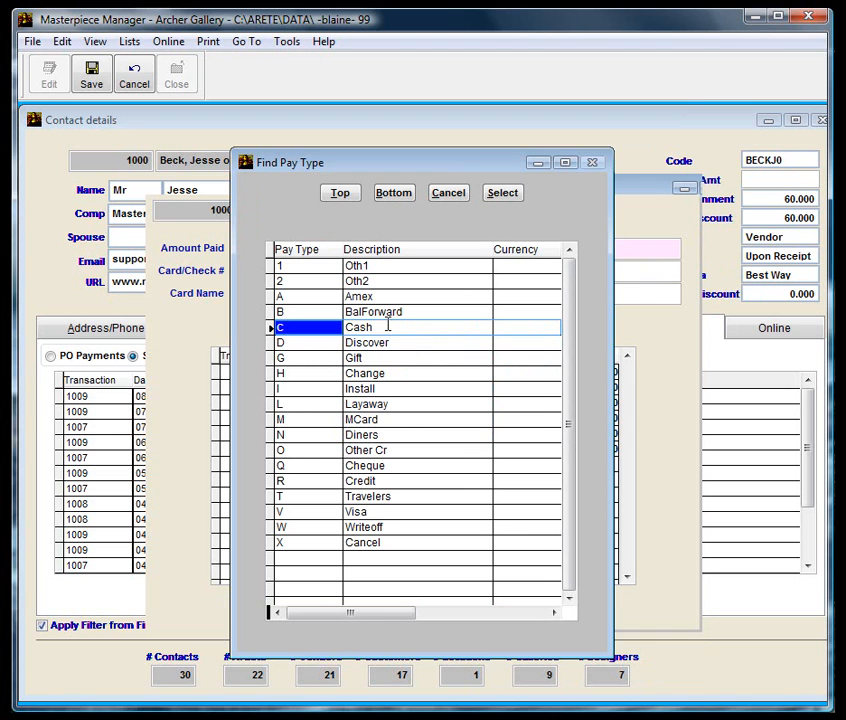
double_click(384, 328)
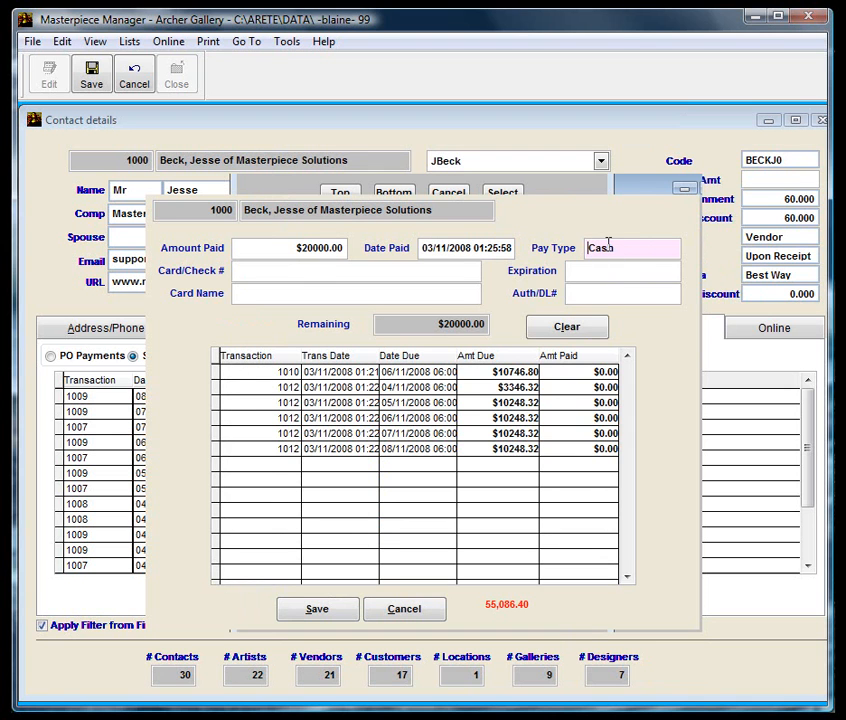
Allocate it to the 06/11 installment, the $3346.32 04/11 balance and $5906.88 of 05/11, then save.
click(568, 373)
click(569, 386)
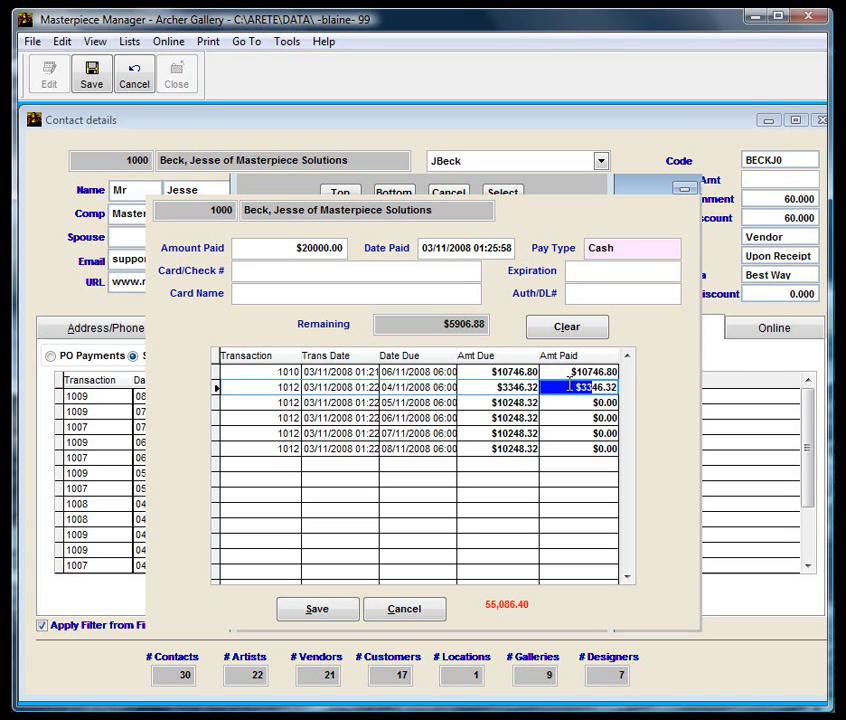
click(572, 403)
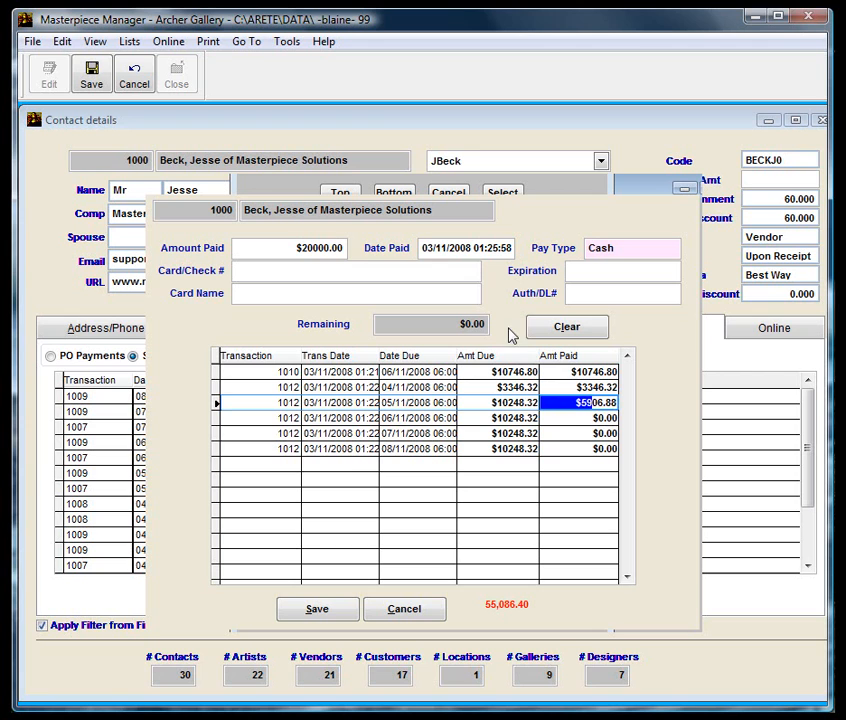
click(567, 418)
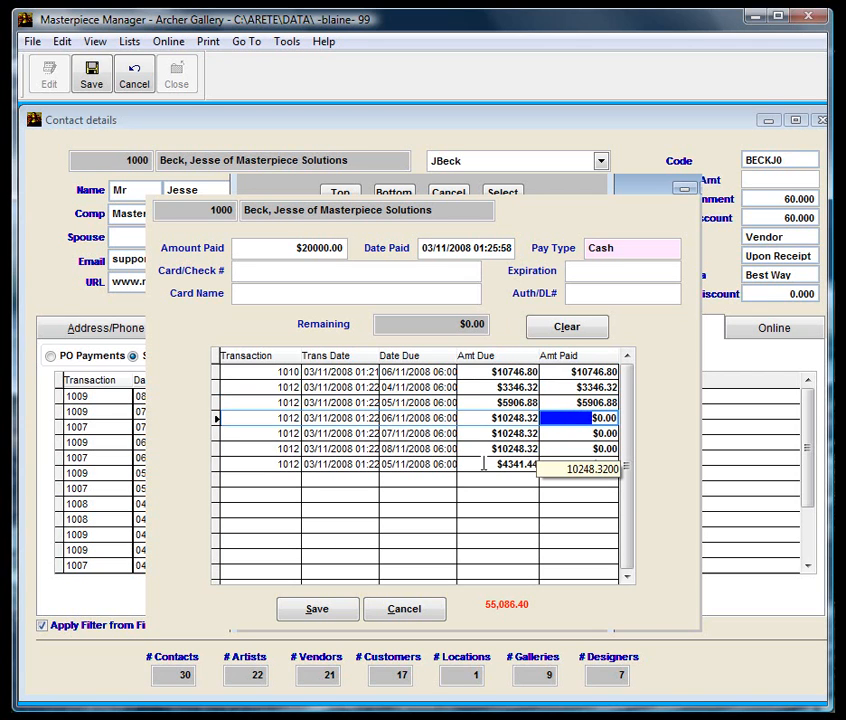
click(317, 610)
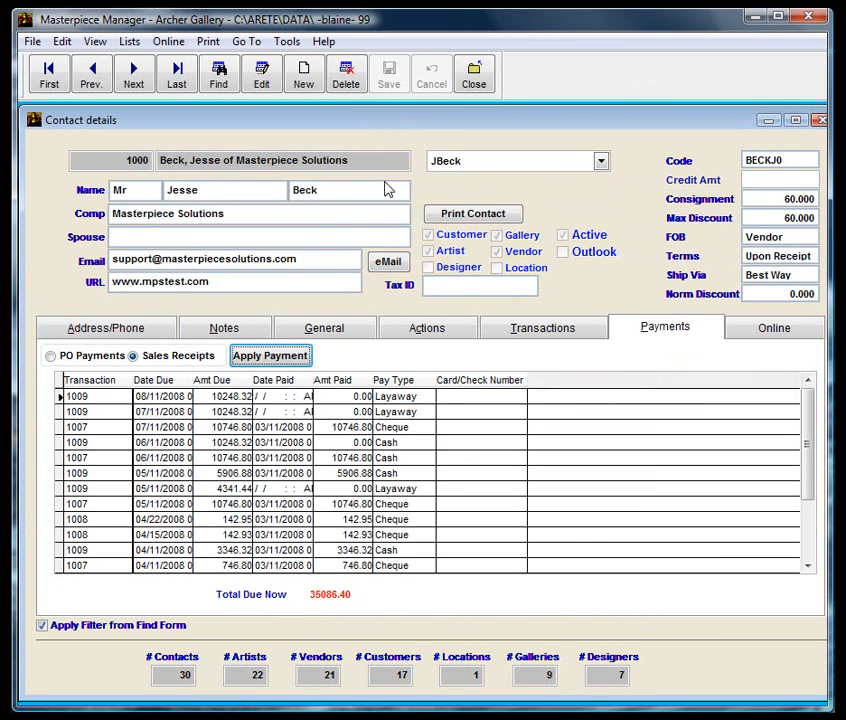